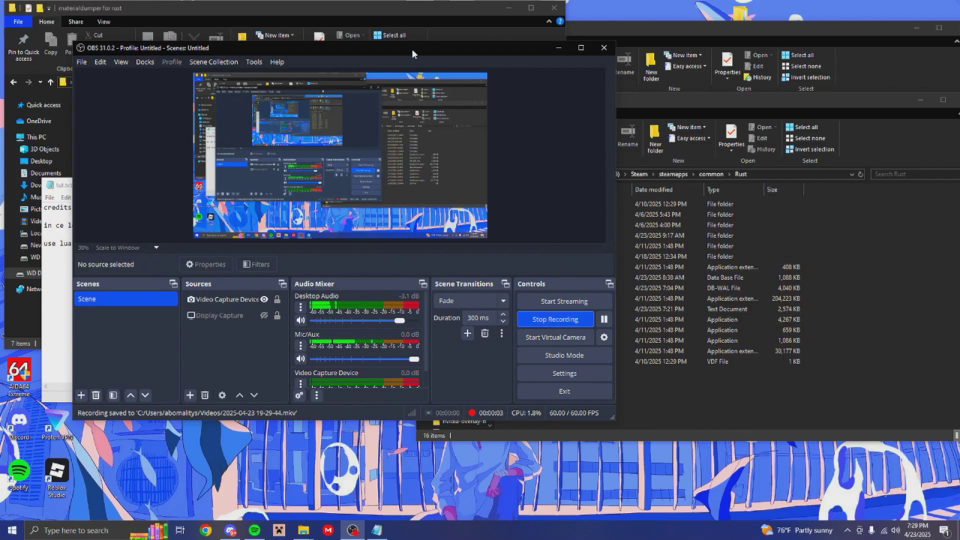
# Rearrange the open windows so the materialdumper for rust folder is in front and unobstructed
pyautogui.moveTo(407, 47); pyautogui.dragTo(431, 157)
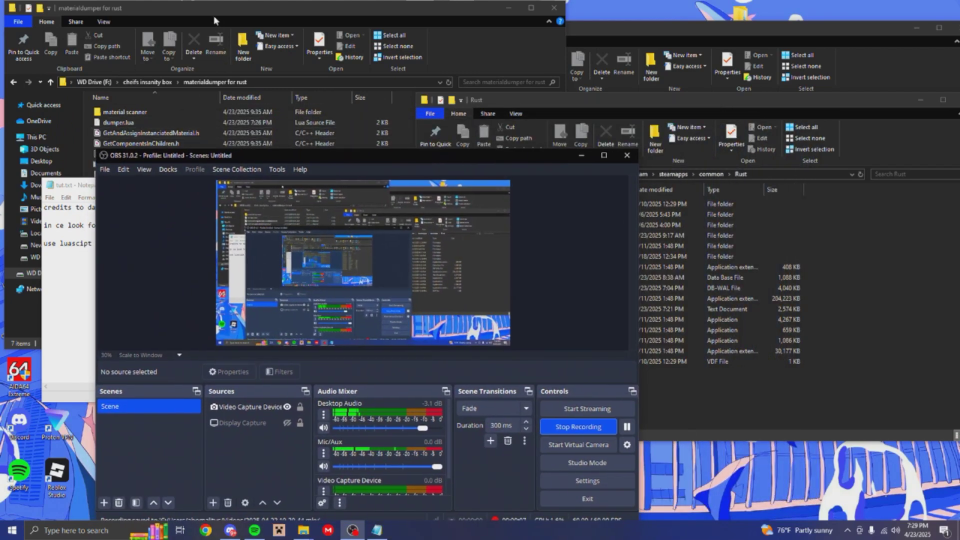
pyautogui.moveTo(214, 20); pyautogui.dragTo(242, 33)
pyautogui.moveTo(230, 264); pyautogui.dragTo(189, 210)
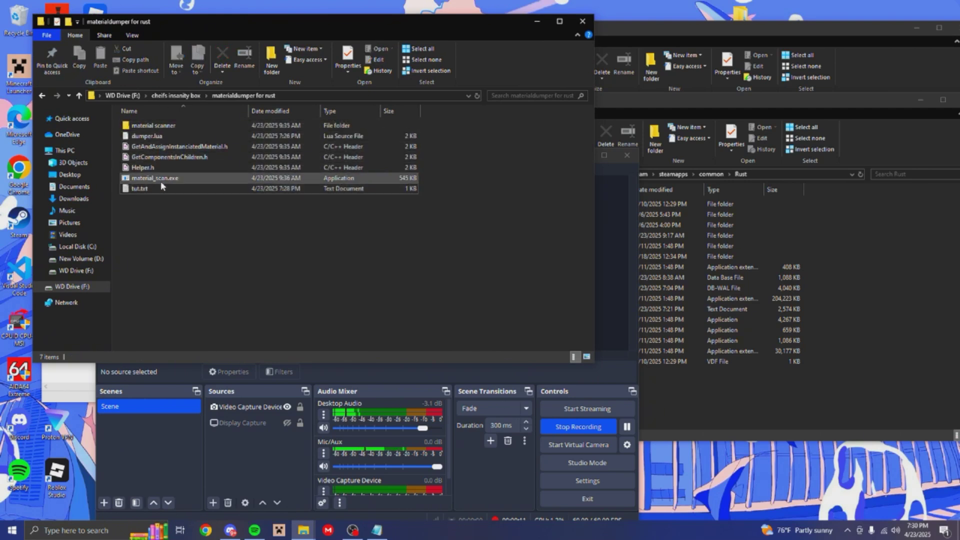
# Look into the material scanner subfolder, return to materialdumper for rust, and open tut.txt in Notepad for reading
pyautogui.doubleClick(180, 125)
pyautogui.moveTo(174, 194); pyautogui.dragTo(271, 274)
pyautogui.click(244, 95)
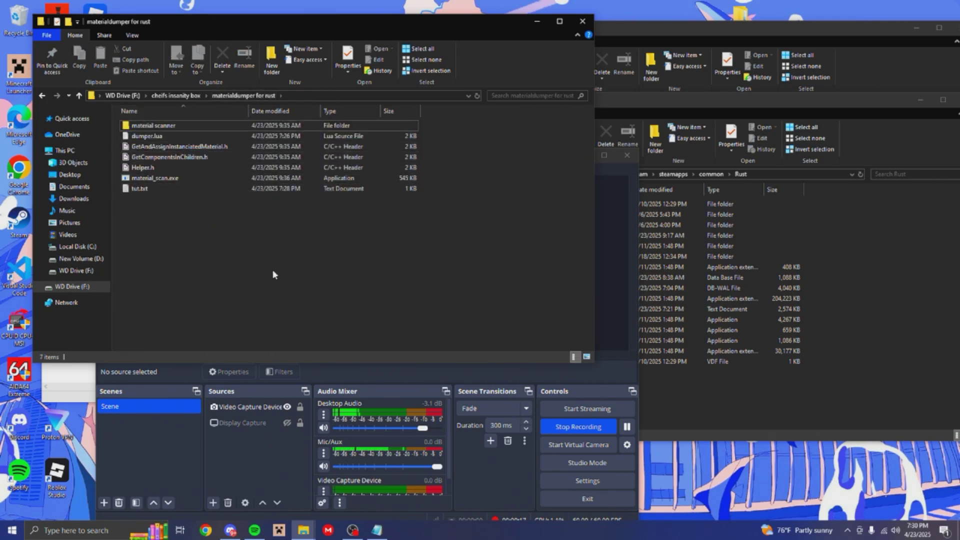
pyautogui.doubleClick(140, 188)
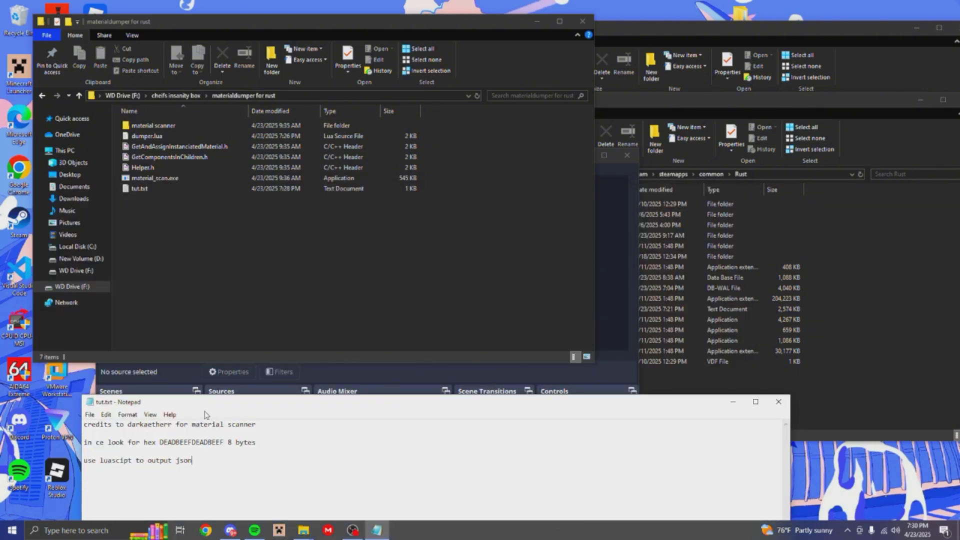
pyautogui.moveTo(205, 405); pyautogui.dragTo(164, 192)
# Run Cheat Engine.exe from the ce\Cheat Engine 7.5 folder on WD Drive (F:), allow its changes, and arrange the windows
pyautogui.click(918, 299)
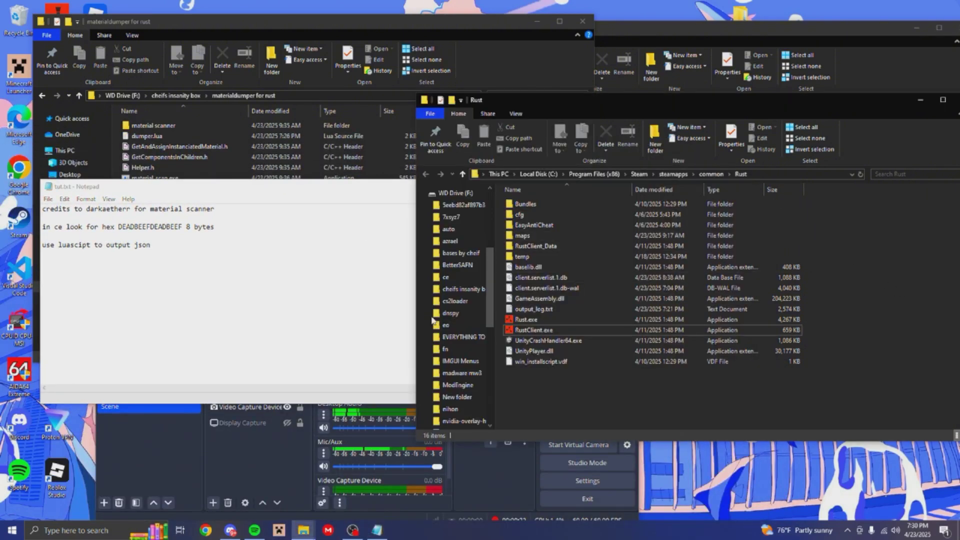
pyautogui.click(502, 490)
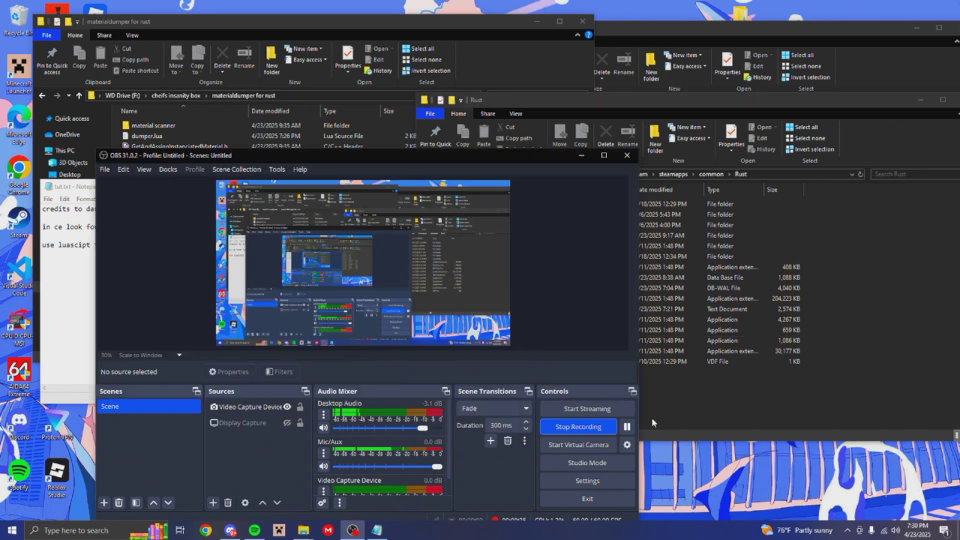
pyautogui.click(642, 419)
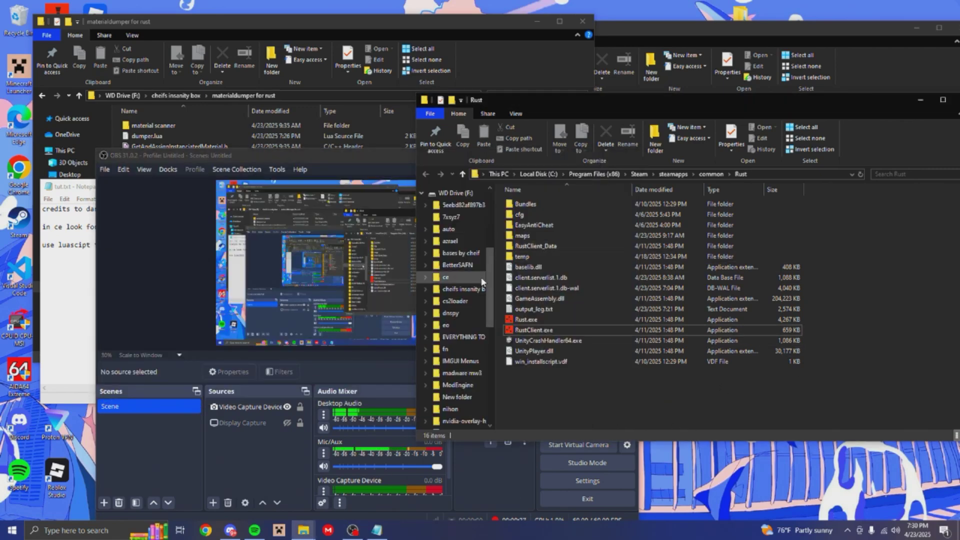
pyautogui.click(425, 276)
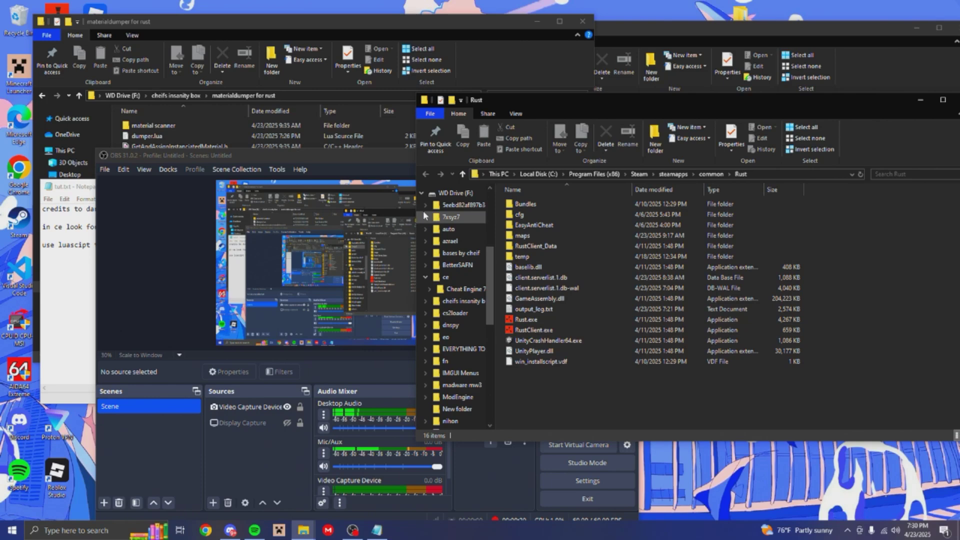
pyautogui.click(459, 277)
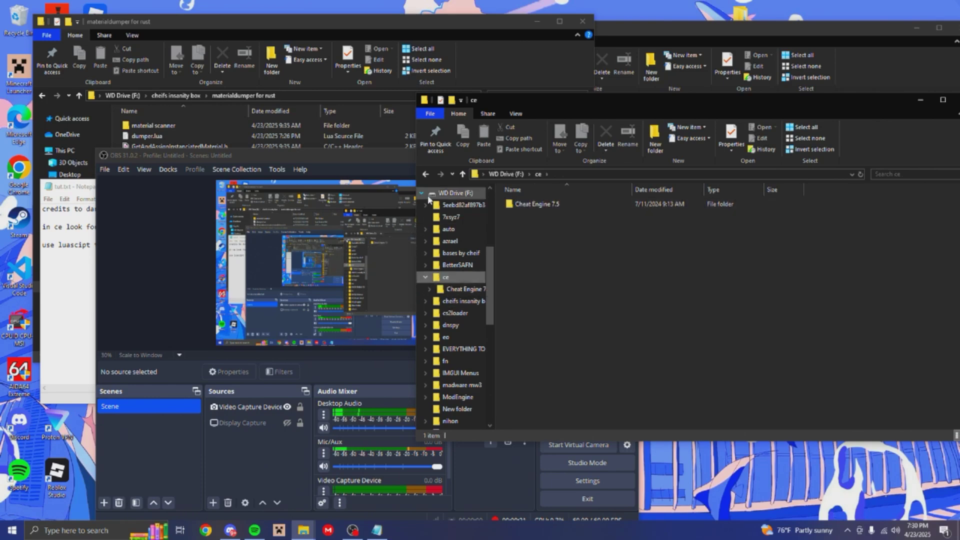
pyautogui.doubleClick(536, 204)
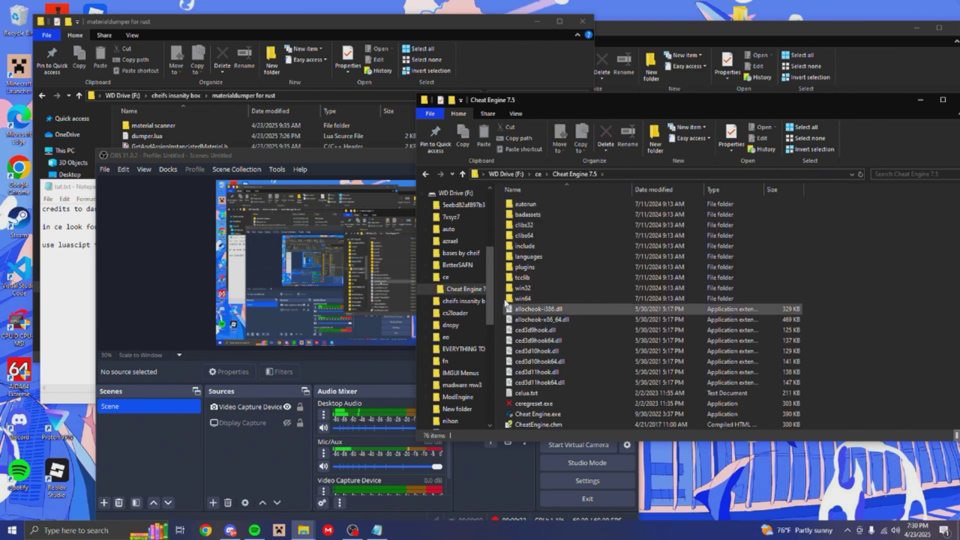
pyautogui.scroll(-1, 538, 350)
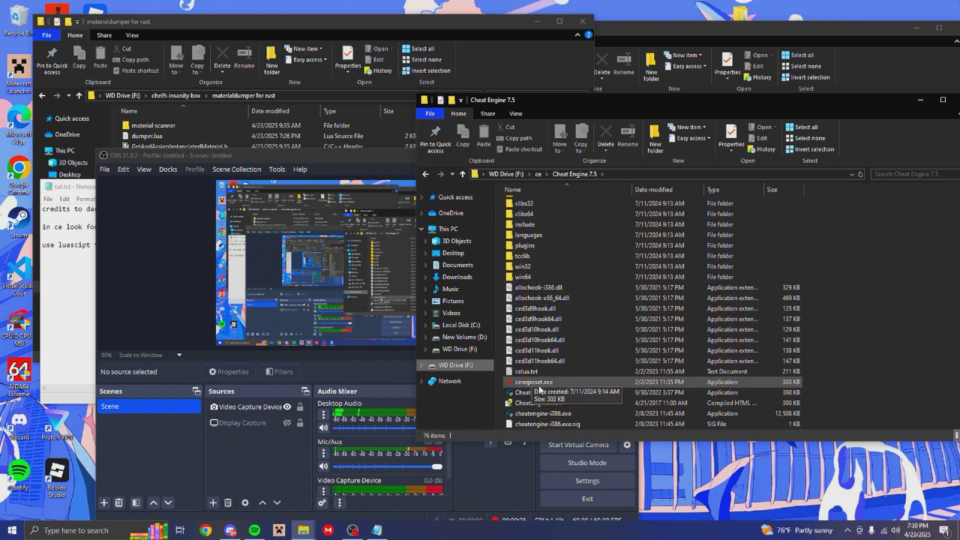
pyautogui.doubleClick(538, 393)
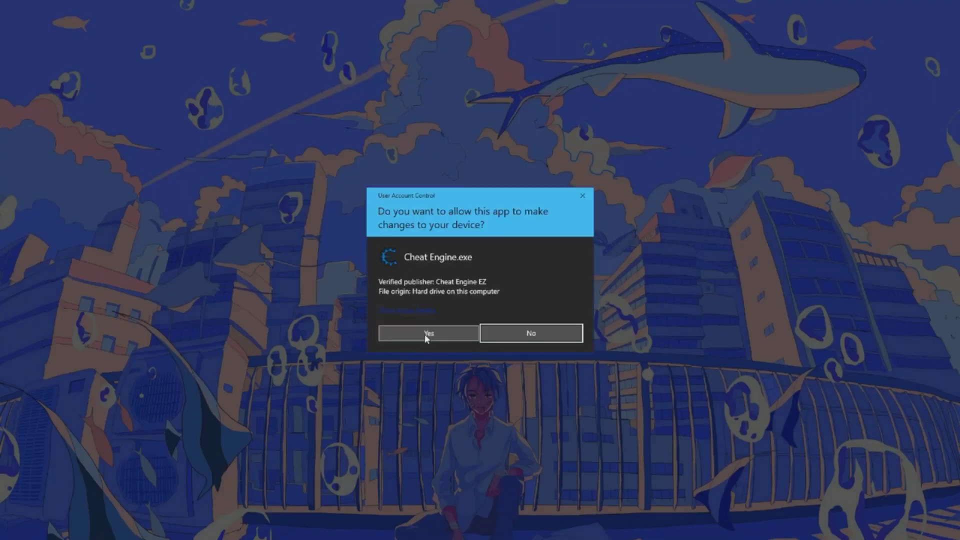
pyautogui.click(427, 334)
pyautogui.moveTo(362, 154); pyautogui.dragTo(290, 101)
pyautogui.moveTo(334, 54); pyautogui.dragTo(435, 43)
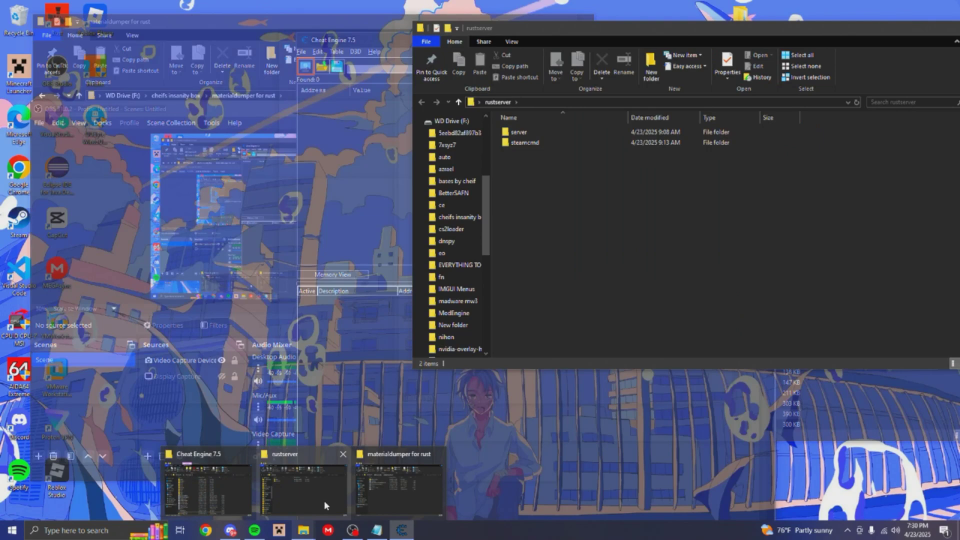
# Switch to the rustserver folder and browse through server, server and 2024TestSever into its cfg folder
pyautogui.click(323, 494)
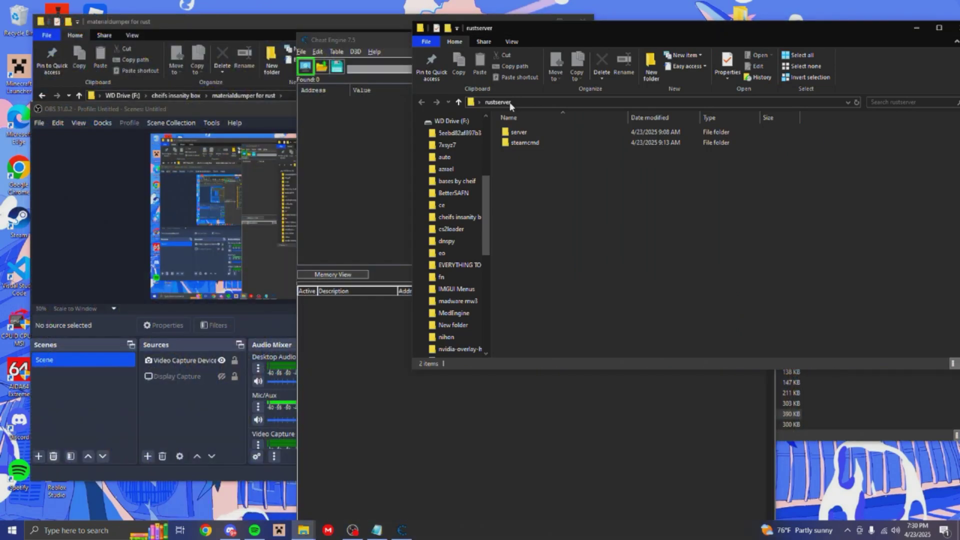
pyautogui.doubleClick(551, 132)
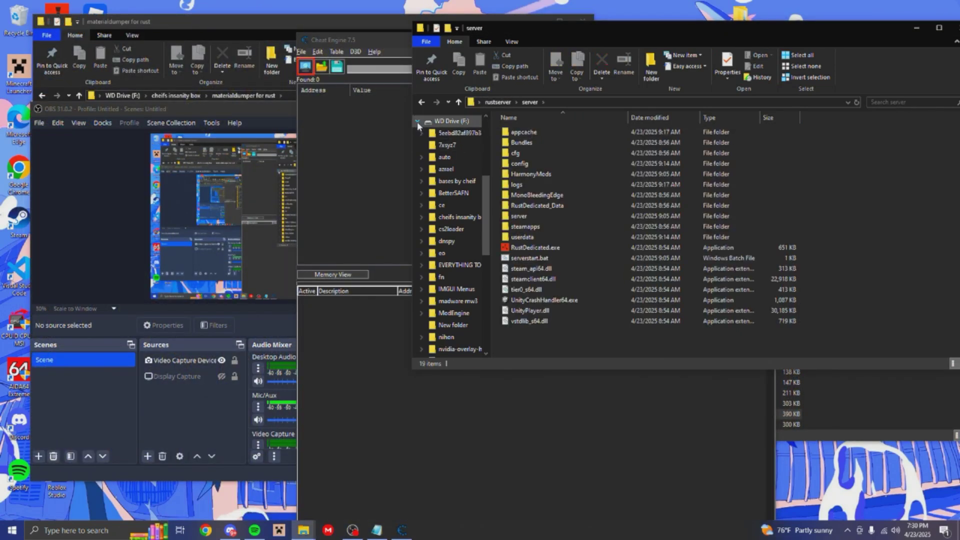
pyautogui.click(420, 121)
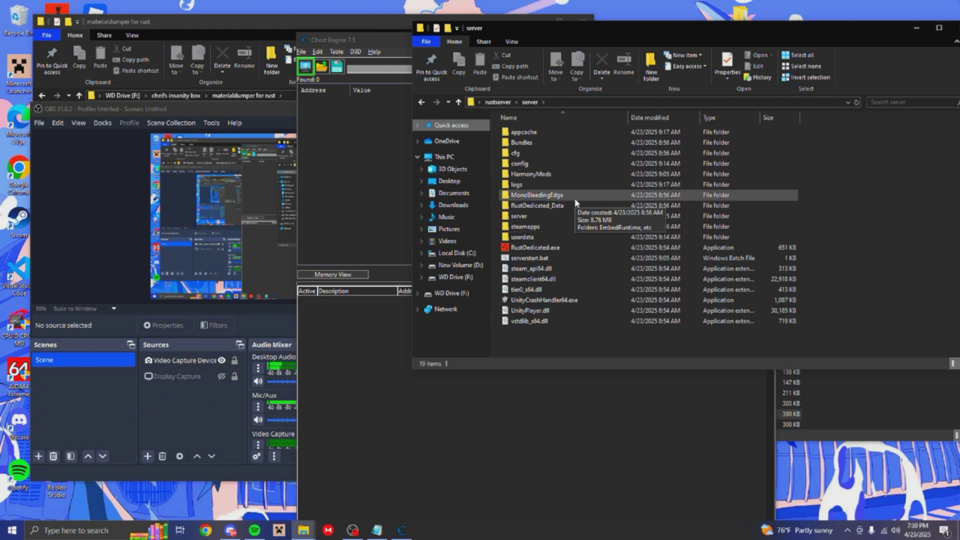
pyautogui.doubleClick(538, 218)
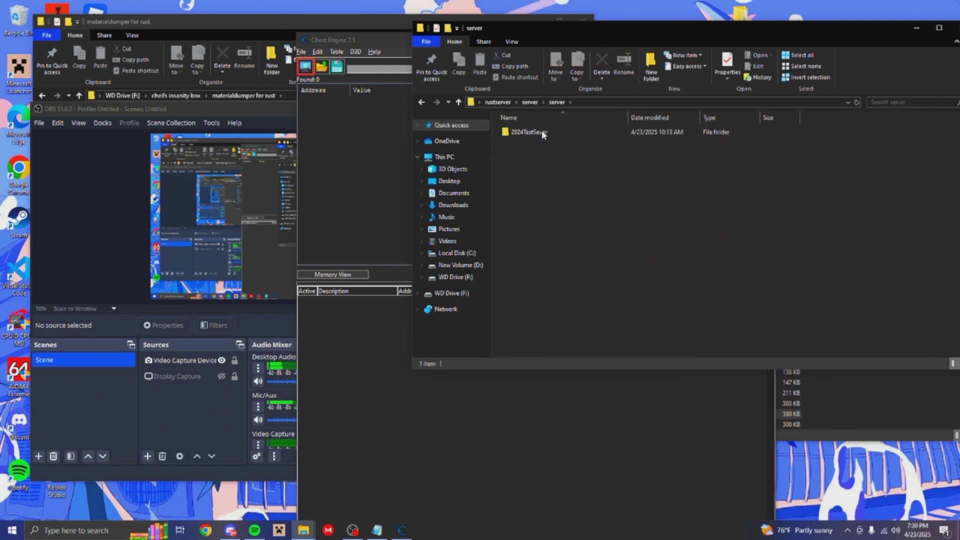
pyautogui.click(535, 138)
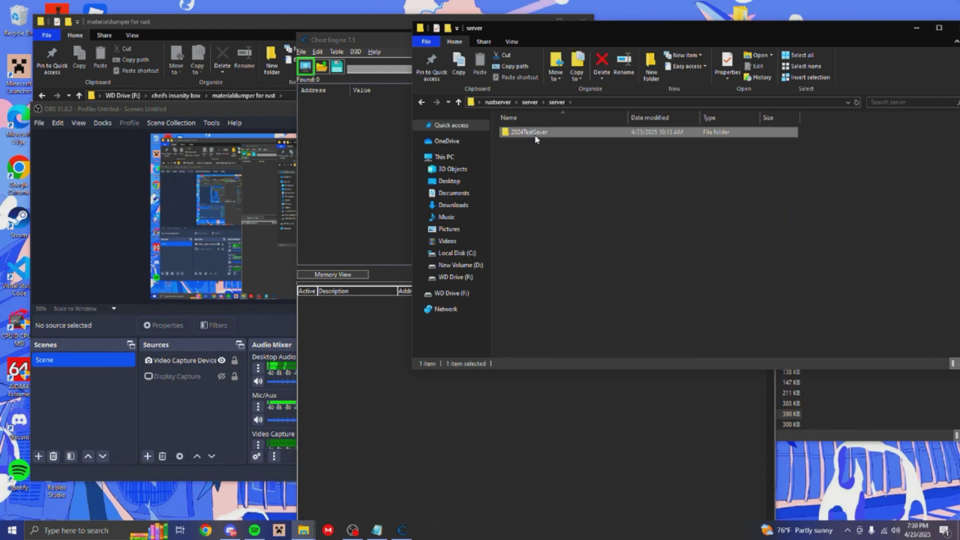
pyautogui.doubleClick(535, 137)
pyautogui.click(517, 134)
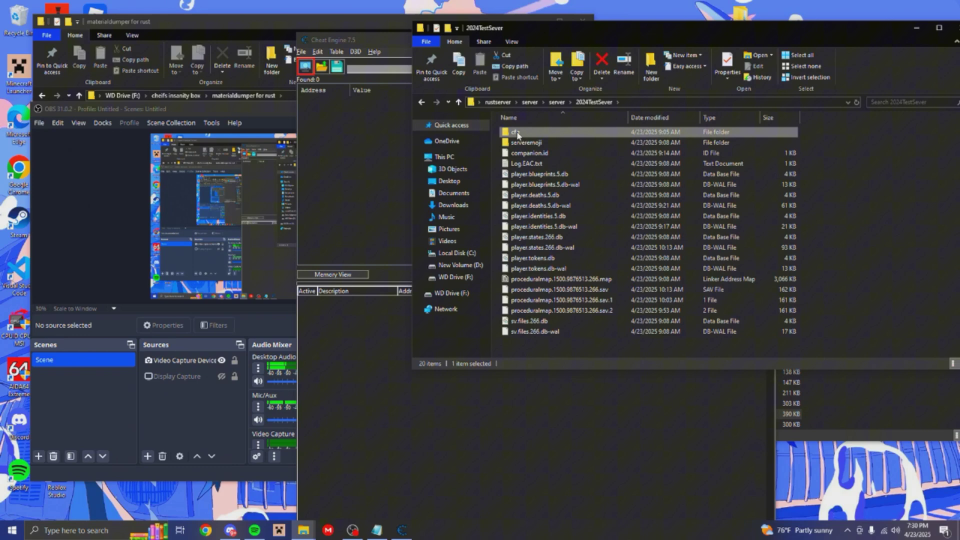
pyautogui.doubleClick(517, 134)
# Open the serverauto.cfg configuration file in Notepad and go to its last lines
pyautogui.rightClick(526, 144)
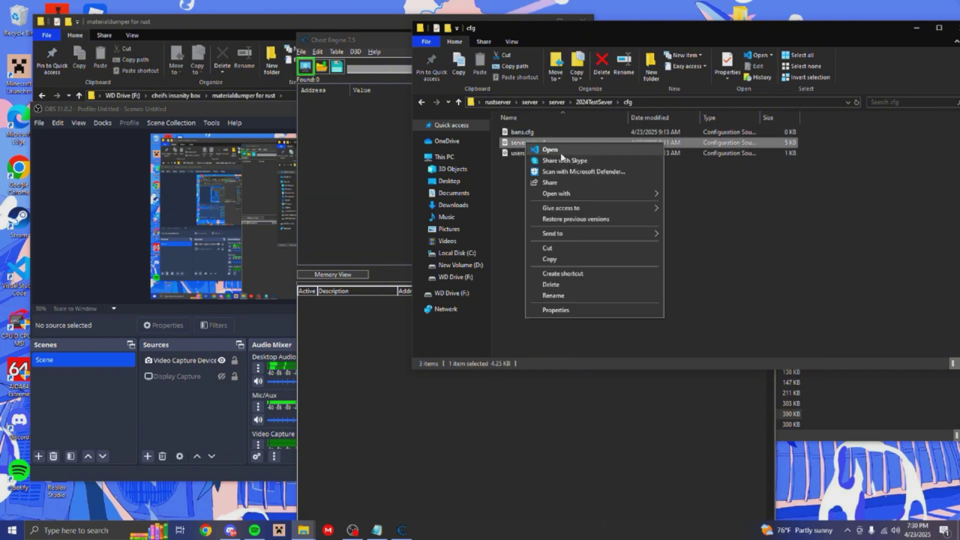
pyautogui.moveTo(561, 195)
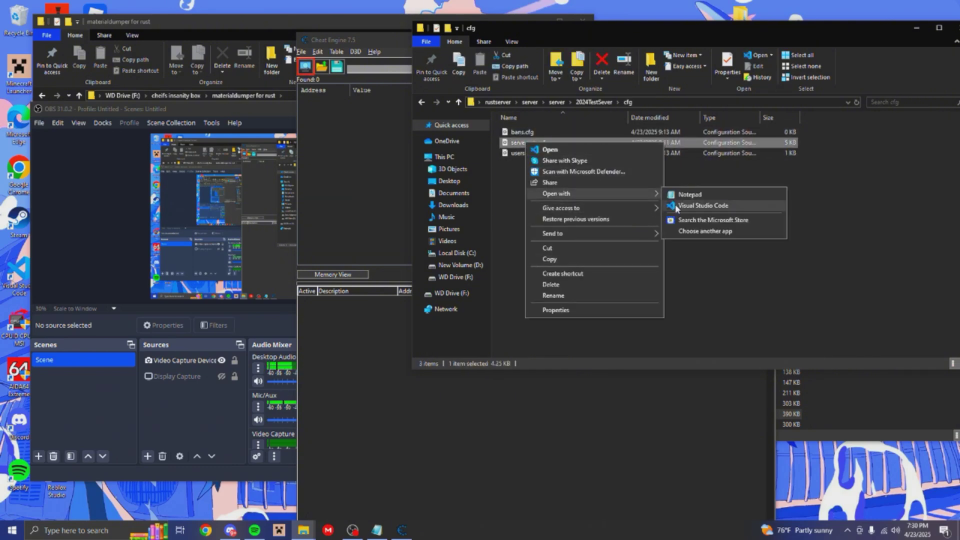
pyautogui.click(690, 194)
pyautogui.moveTo(802, 220); pyautogui.dragTo(802, 353)
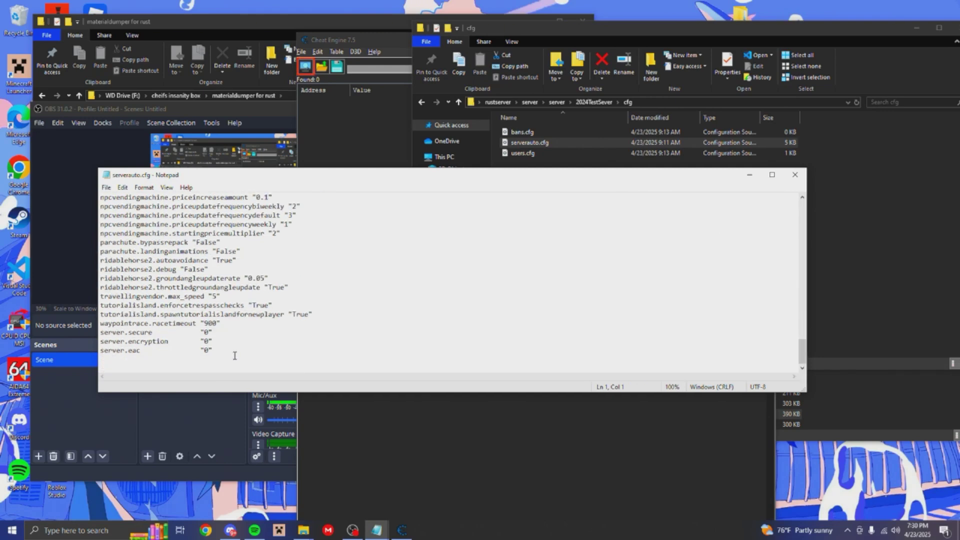
# Check the server.secure, server.encryption and server.eac lines in serverauto.cfg, then close it and return to rustserver's main server folder
pyautogui.moveTo(235, 355); pyautogui.dragTo(98, 332)
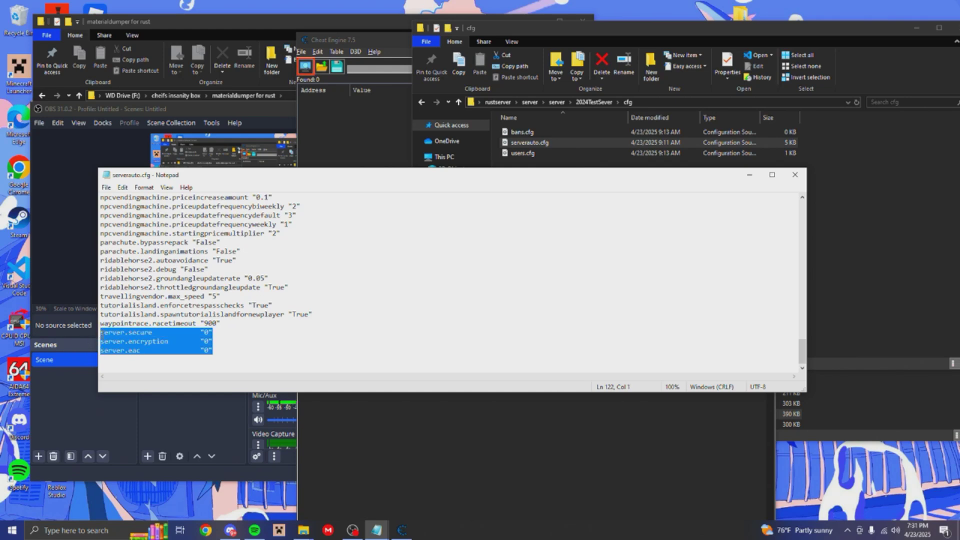
pyautogui.moveTo(184, 177); pyautogui.dragTo(438, 205)
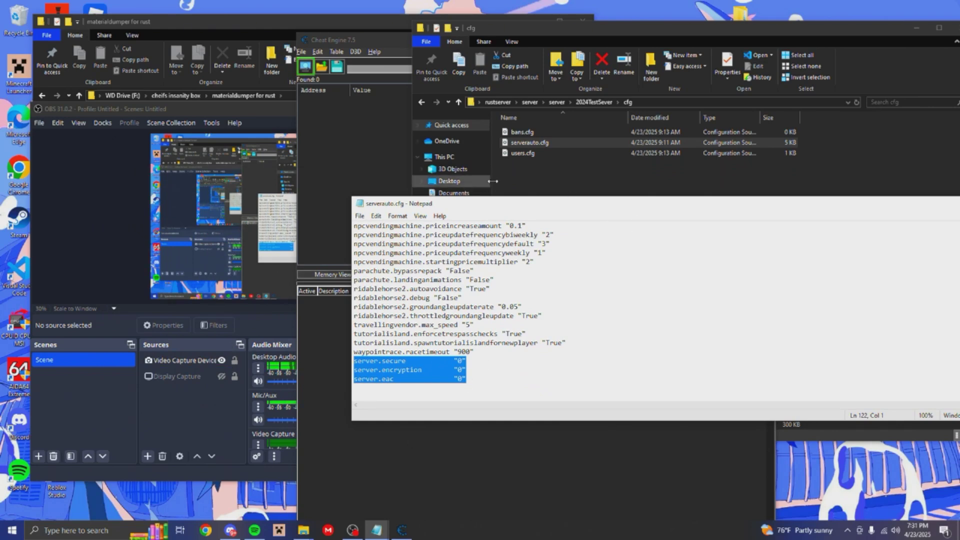
pyautogui.moveTo(480, 212); pyautogui.dragTo(363, 203)
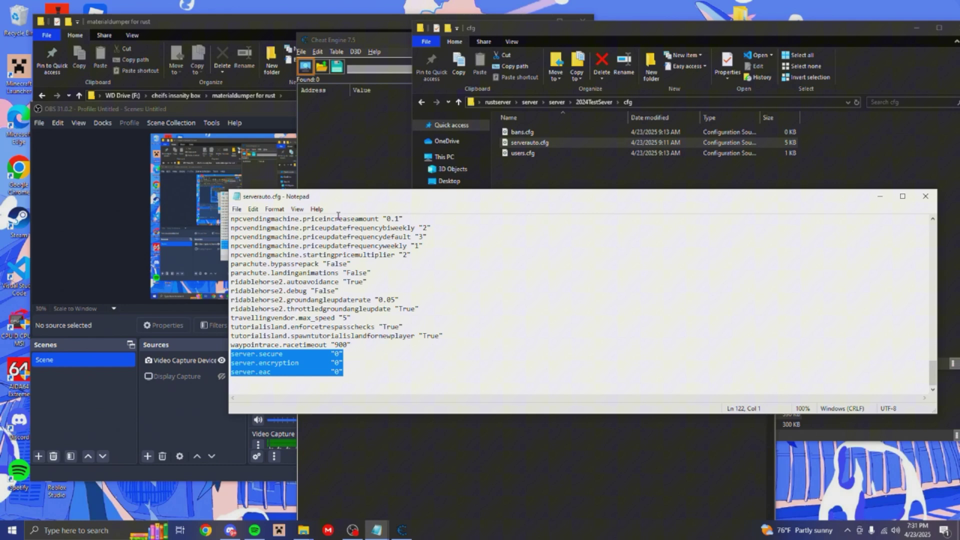
pyautogui.click(926, 196)
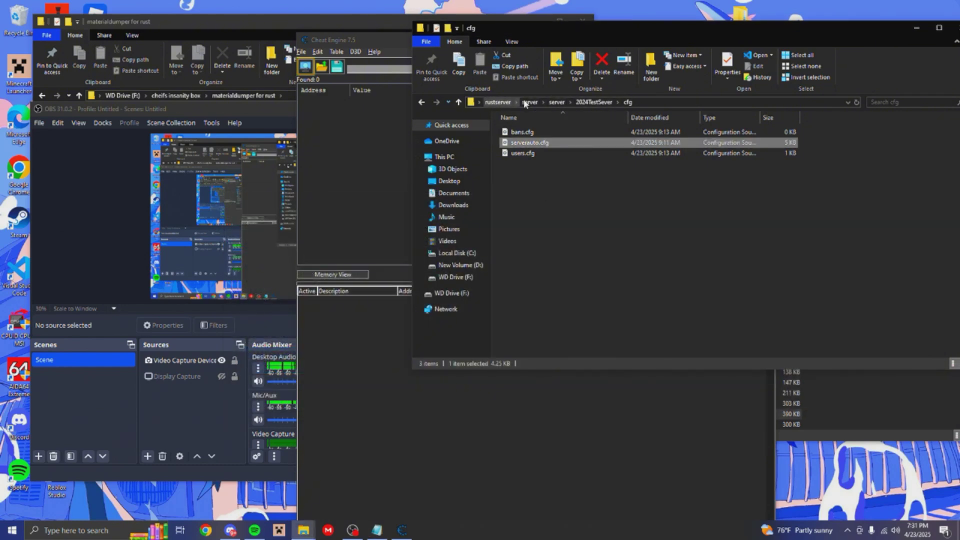
pyautogui.click(529, 101)
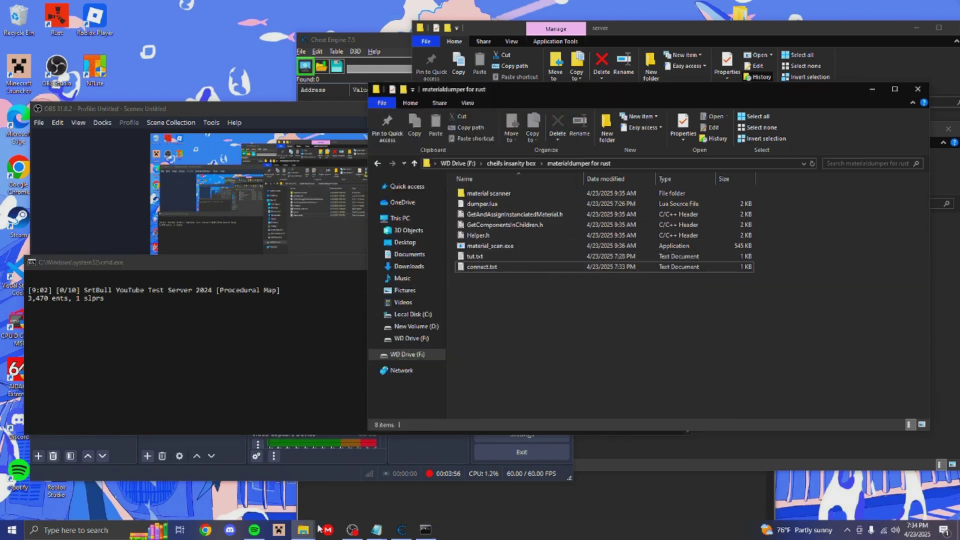
# Launch Rust from its install folder and copy the client.connect localhost:28015 command from connect.txt
pyautogui.click(634, 458)
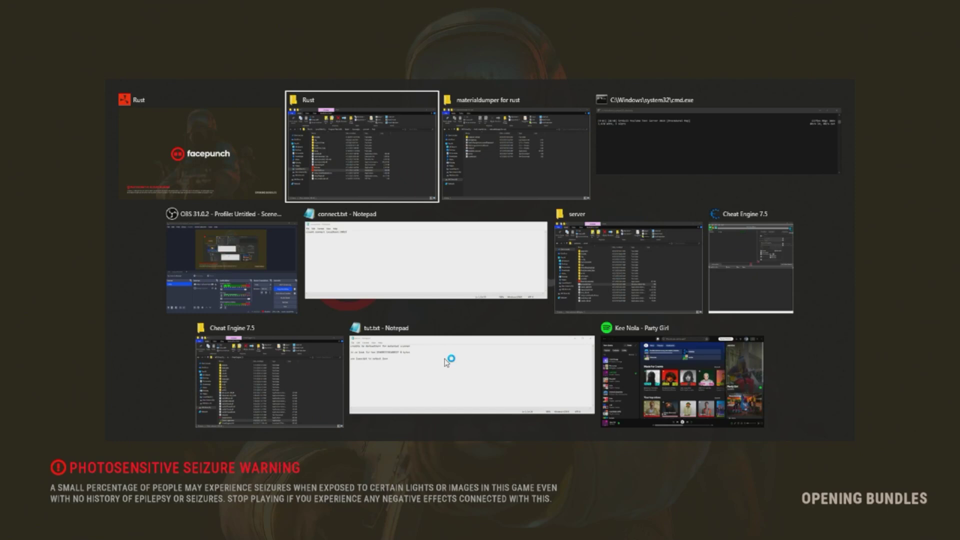
pyautogui.click(374, 241)
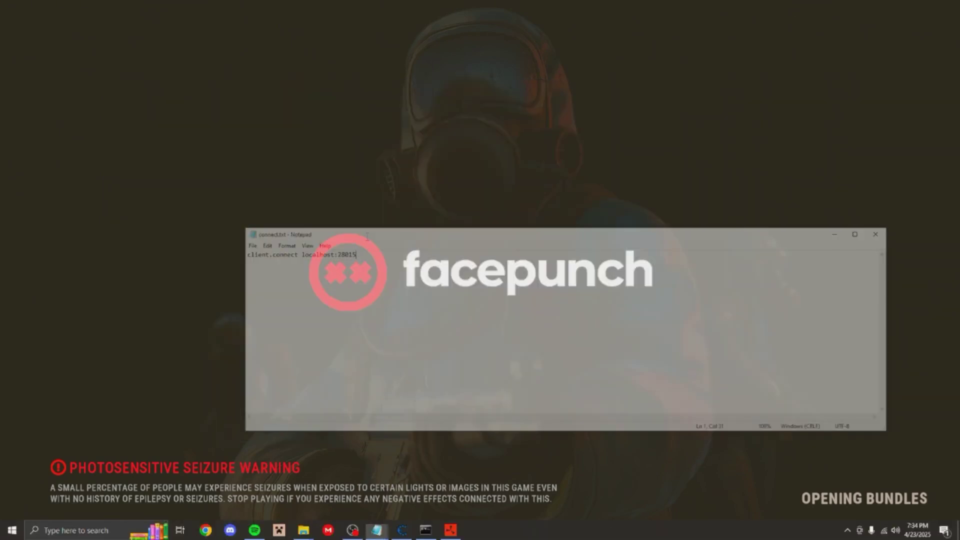
pyautogui.moveTo(353, 219); pyautogui.dragTo(232, 220)
pyautogui.hotkey('ctrl', 'c')
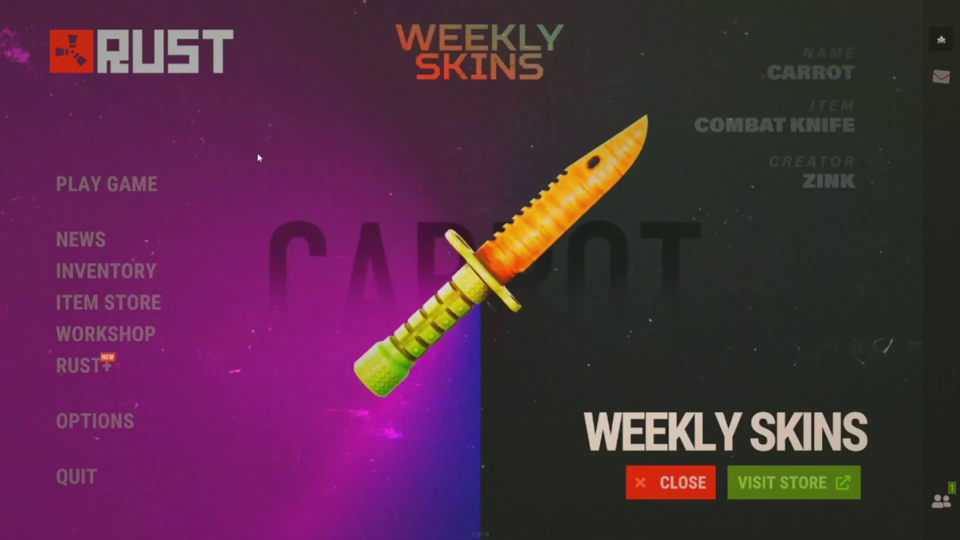
# Run client.connect localhost:28015 in the Rust console to join the local server, and close the console
pyautogui.press('F1')
pyautogui.hotkey('ctrl', 'v')
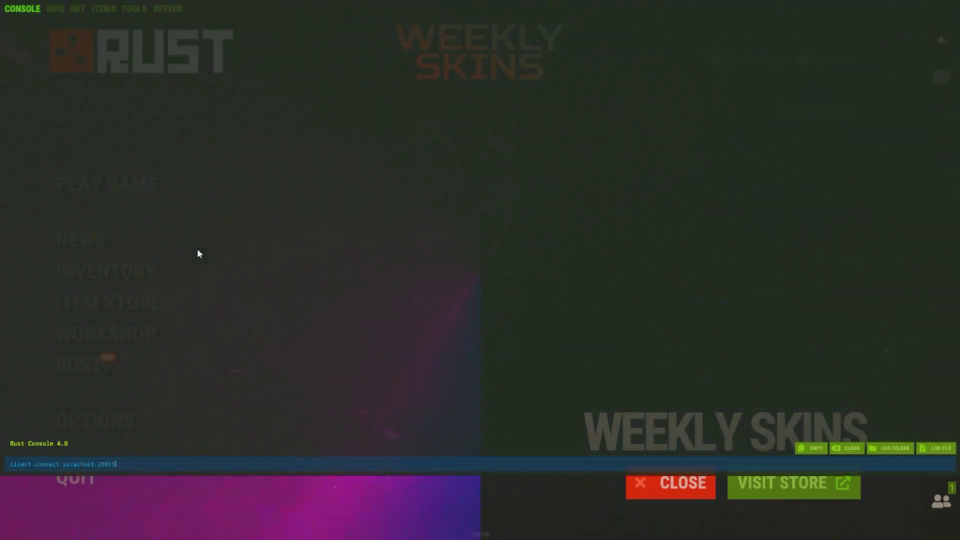
pyautogui.press('Return')
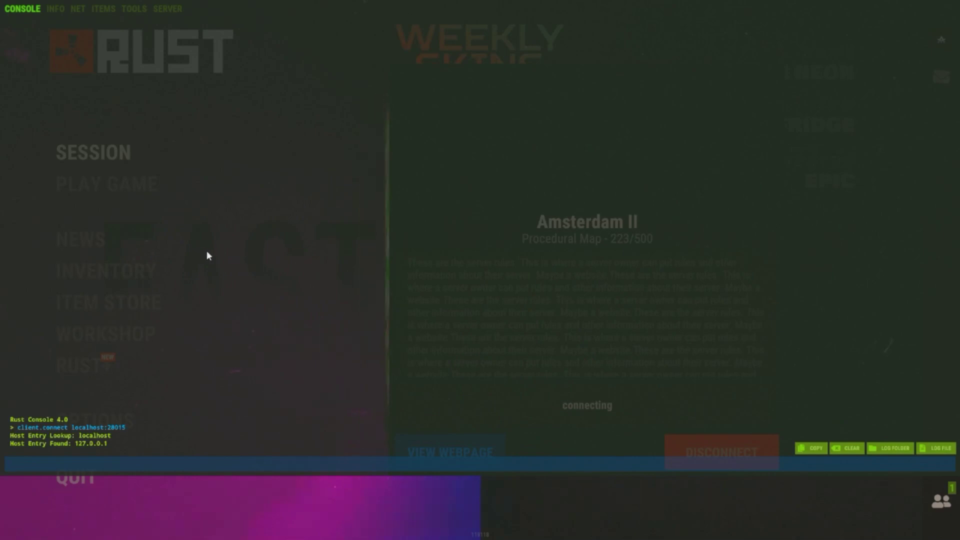
pyautogui.hotkey('alt', 'Tab')
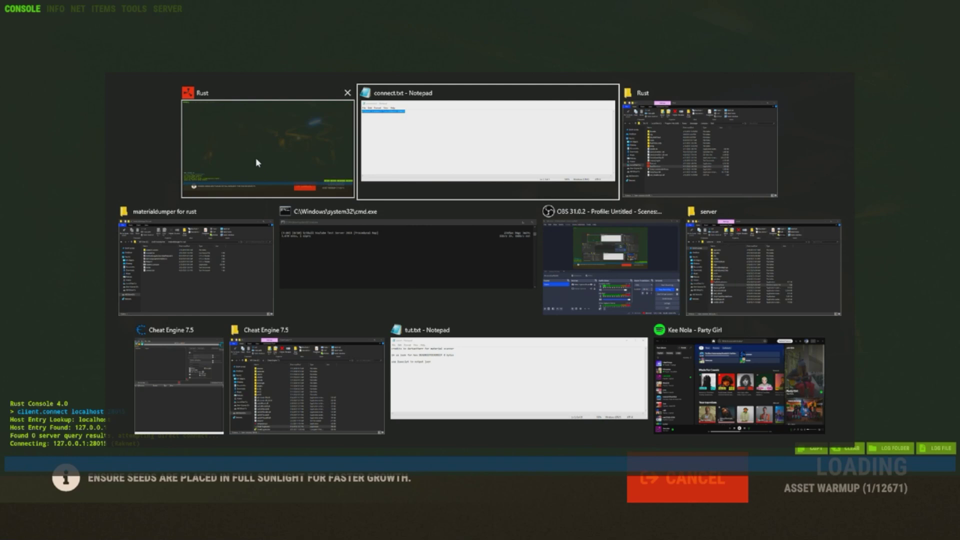
pyautogui.click(264, 155)
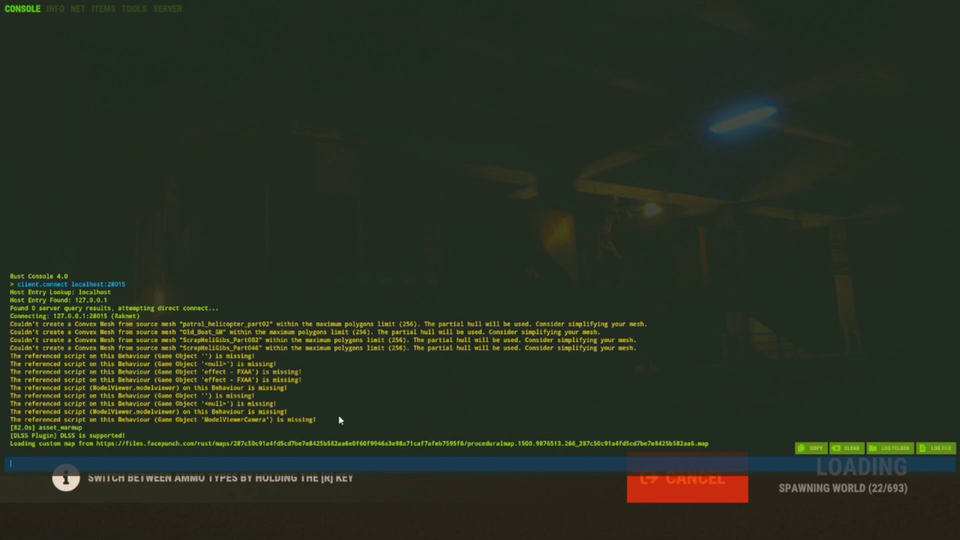
pyautogui.press('F1')
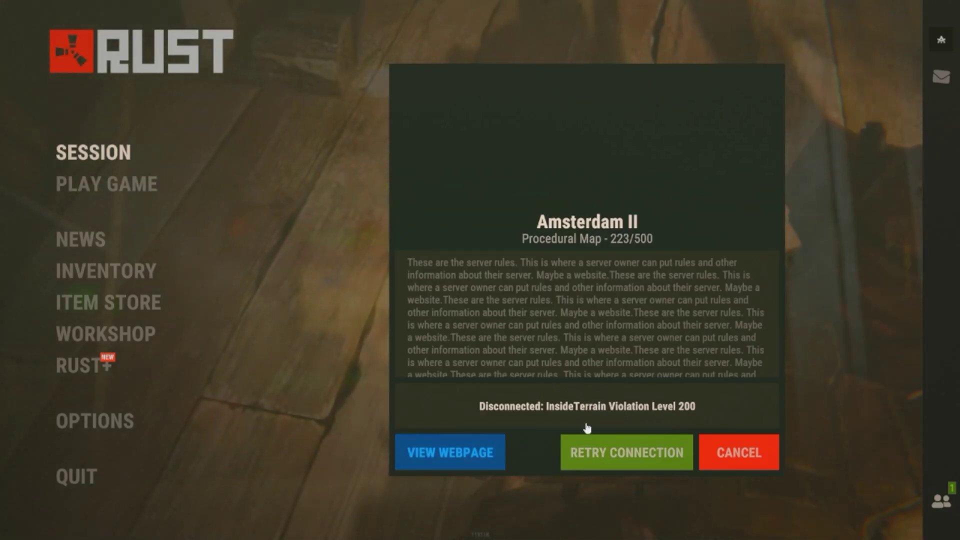
# Switch to the server's command window and run terrain_protection 0
pyautogui.hotkey('alt', 'Tab')
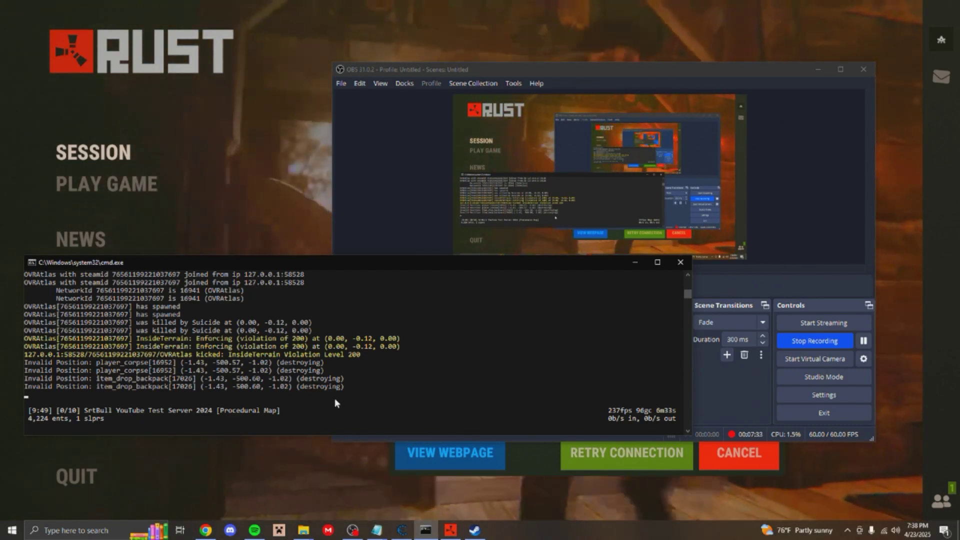
pyautogui.write('terrain_protection 0')
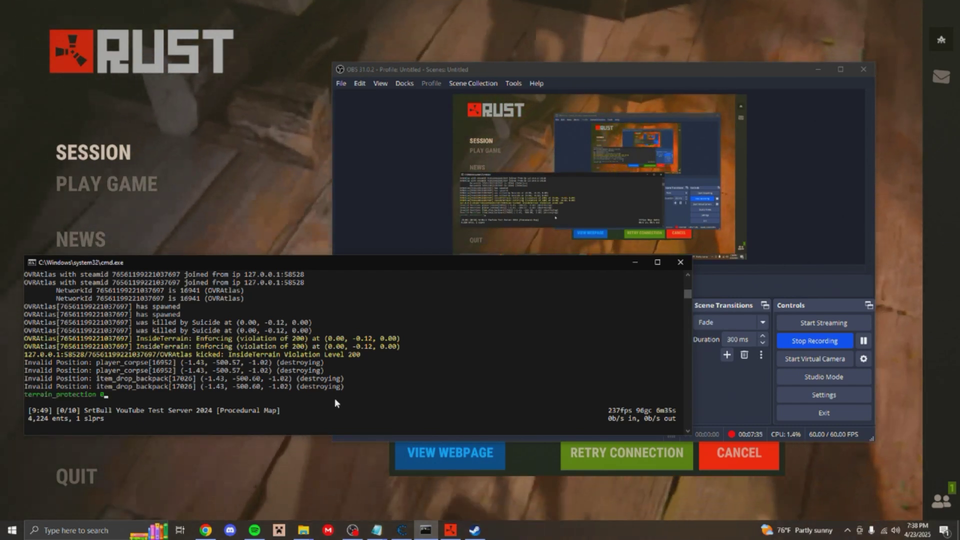
pyautogui.press('Return')
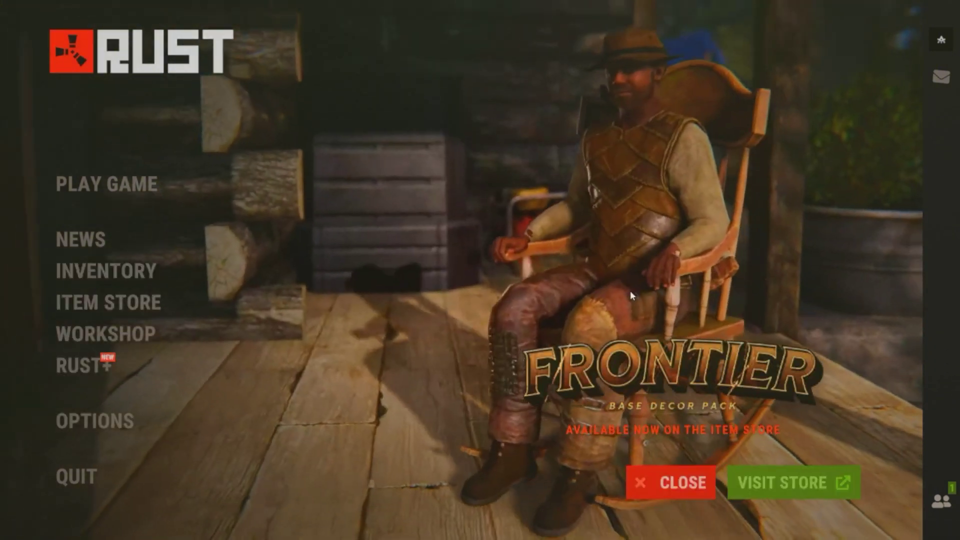
# Copy client.connect localhost:28015 from connect.txt and run it in the Rust console to rejoin the local server
pyautogui.click(70, 183)
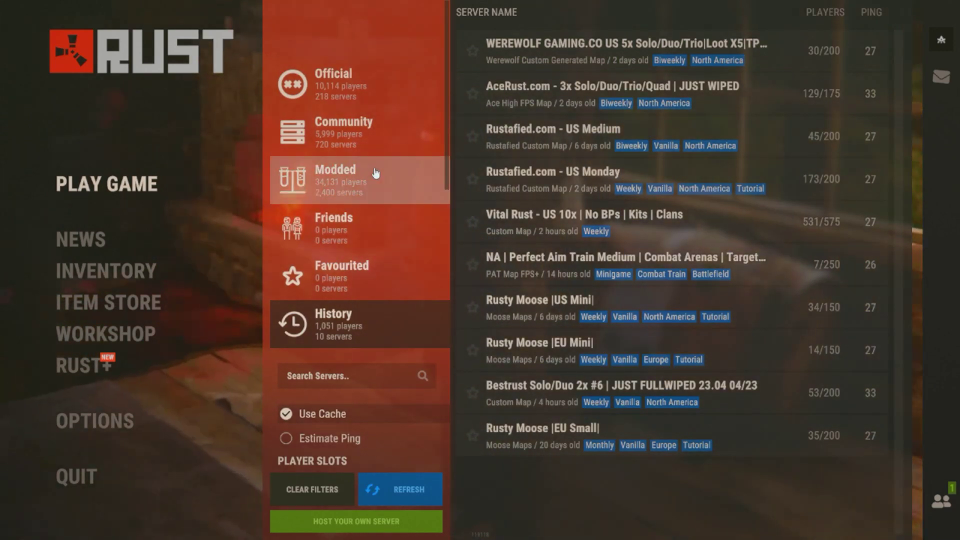
pyautogui.click(375, 173)
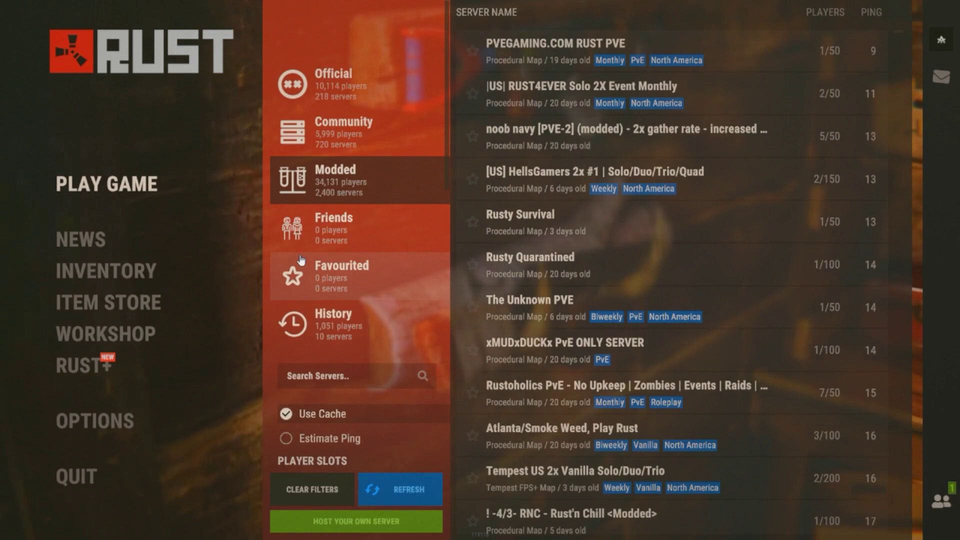
pyautogui.press('F1')
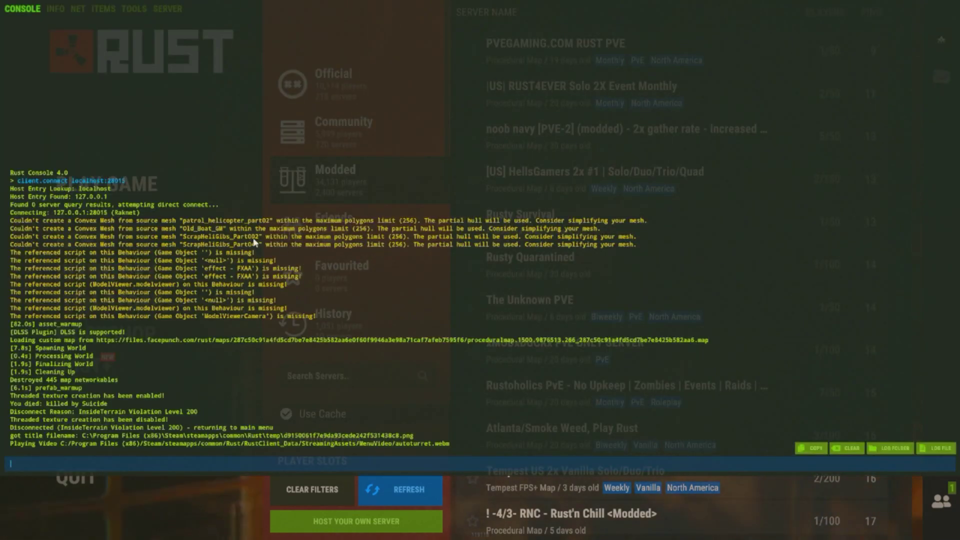
pyautogui.hotkey('alt', 'Tab')
pyautogui.click(309, 231)
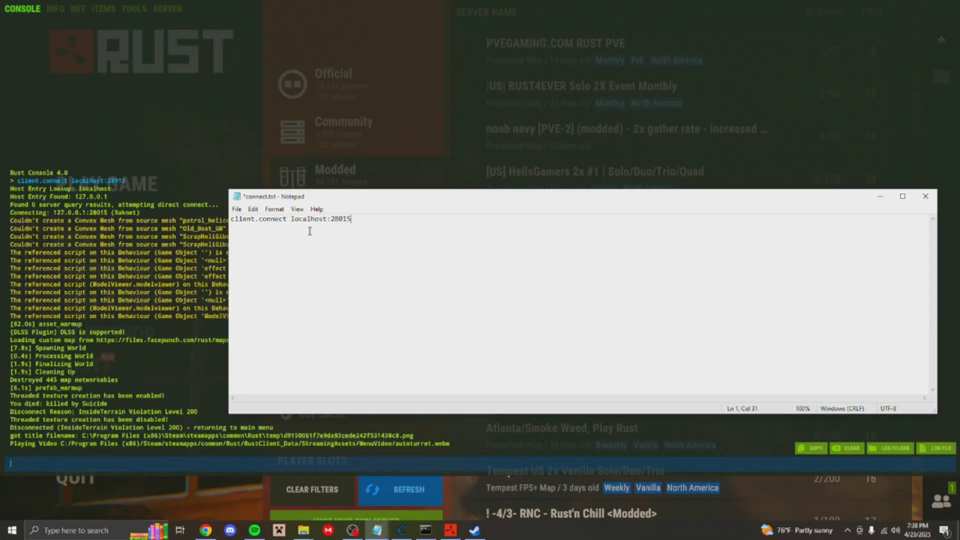
pyautogui.hotkey('ctrl', 'a')
pyautogui.hotkey('alt', 'Tab')
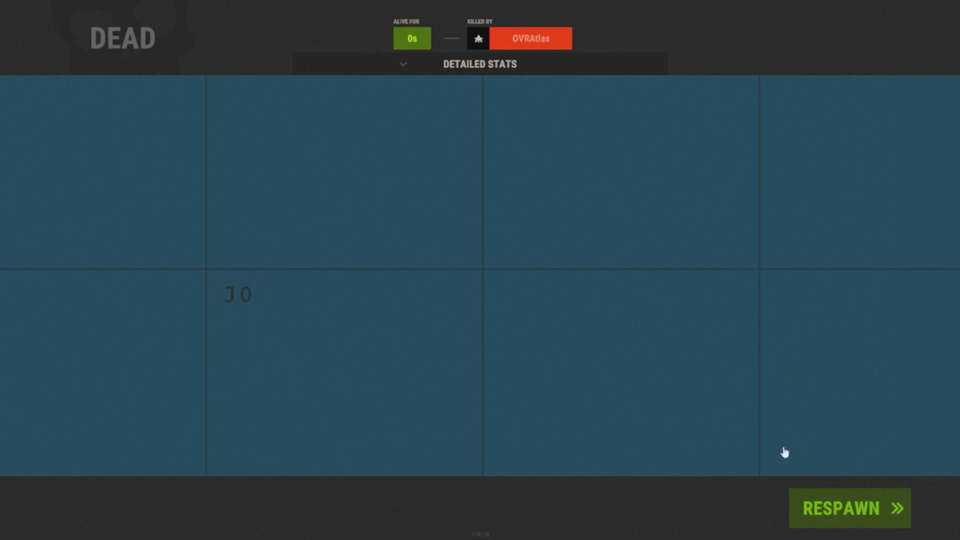
# Respawn the dead character on the local server and run noclip in the Rust console
pyautogui.click(821, 504)
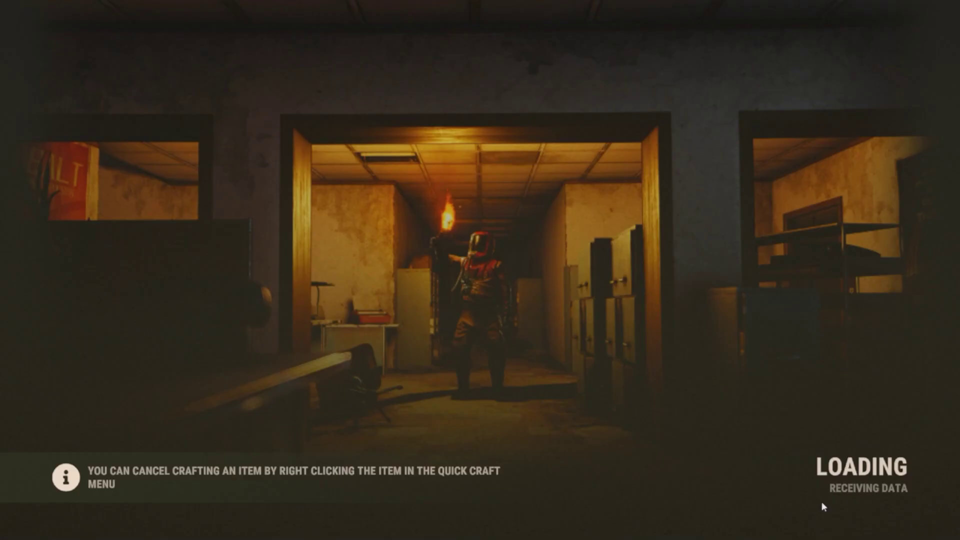
pyautogui.press('F1')
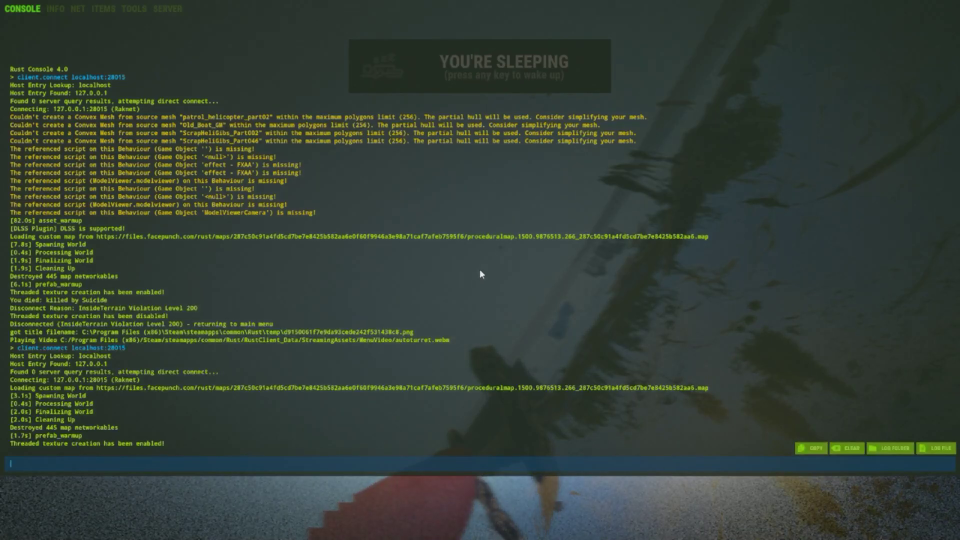
pyautogui.write('noclip')
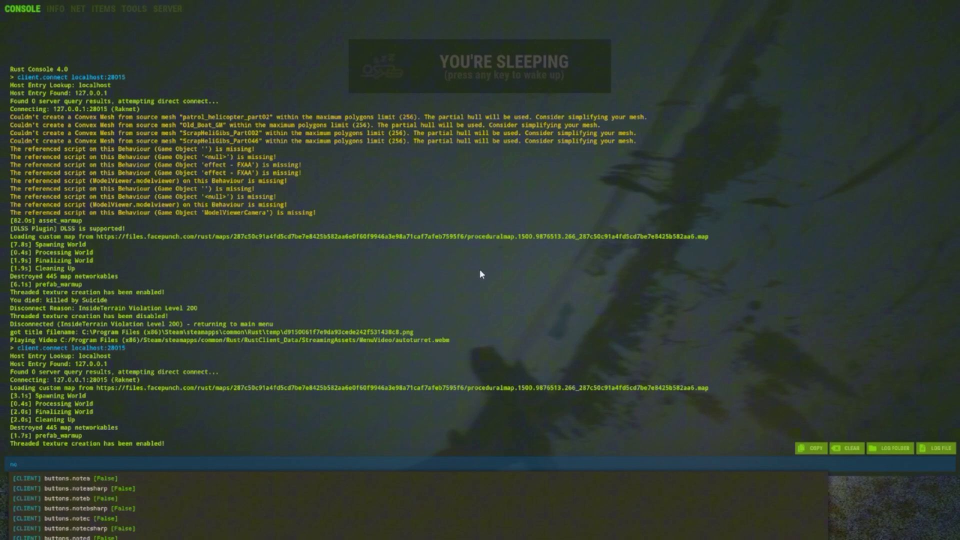
pyautogui.press('Return')
pyautogui.press('F1')
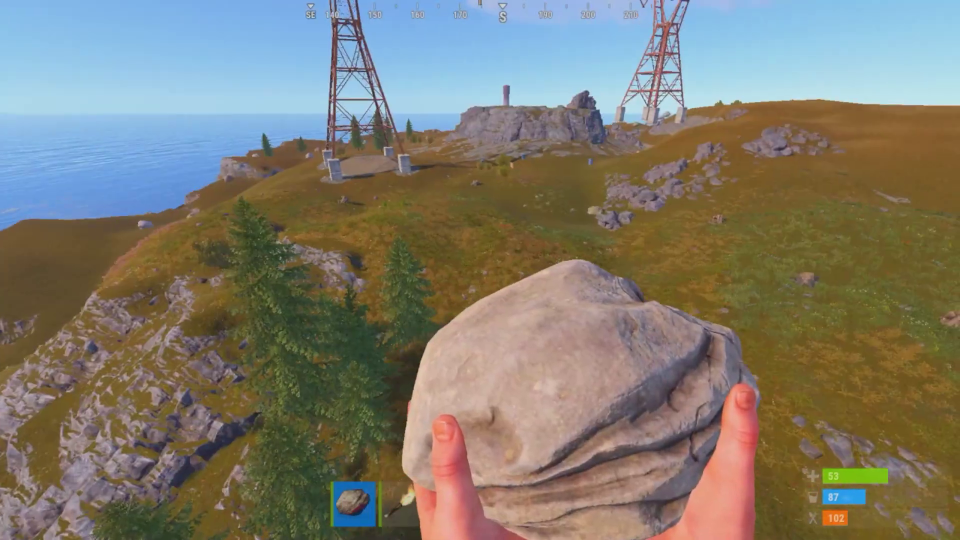
# Switch to Cheat Engine and attach it to the Rust game process from the process list
pyautogui.press('super')
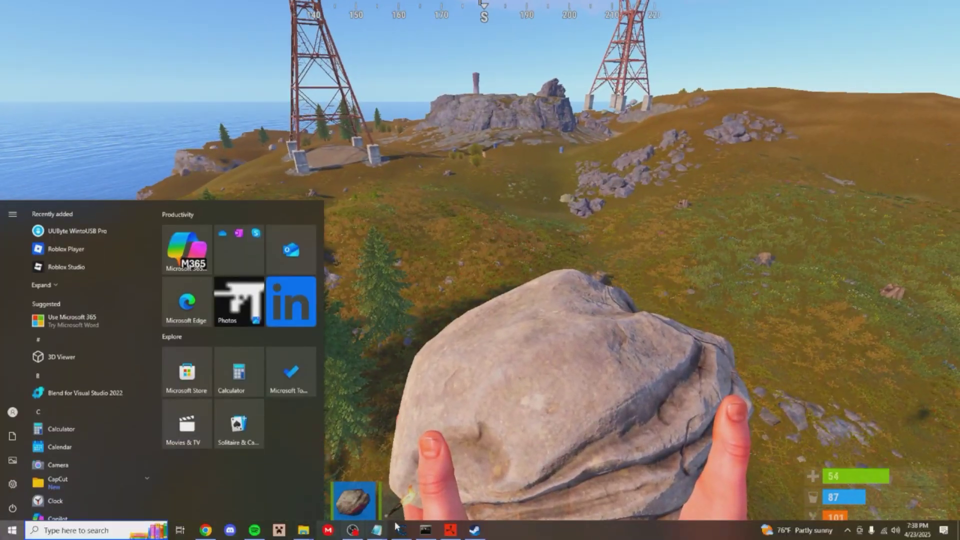
pyautogui.click(401, 529)
pyautogui.click(305, 65)
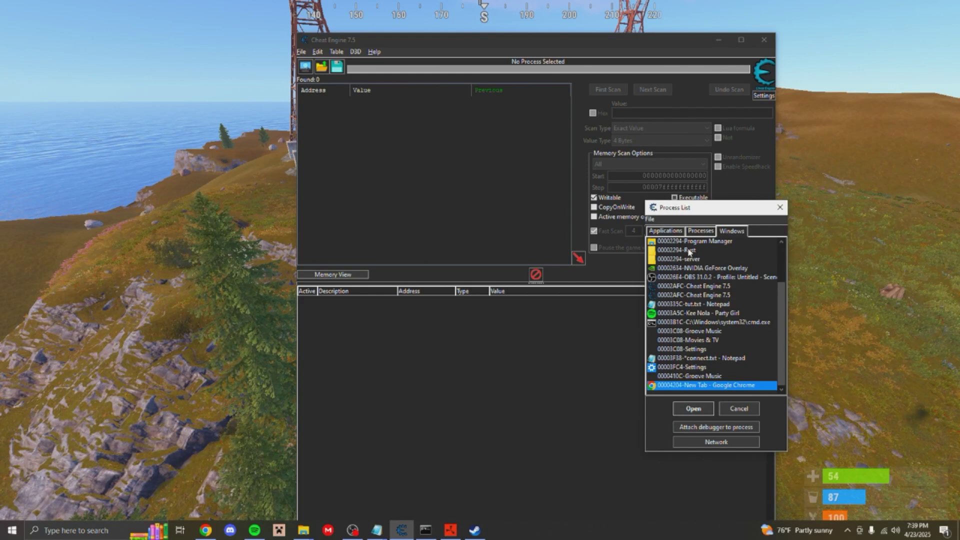
pyautogui.scroll(2, 681, 342)
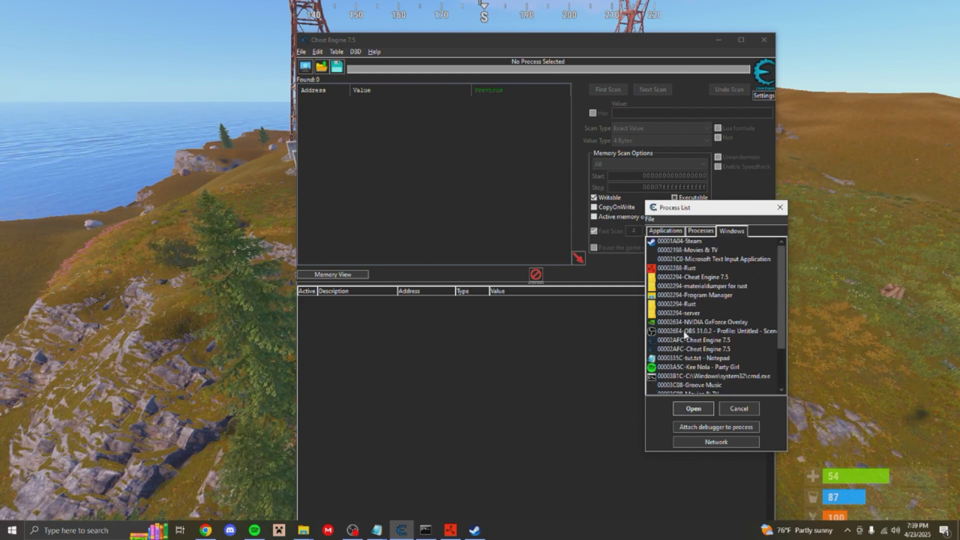
pyautogui.click(682, 269)
pyautogui.click(694, 408)
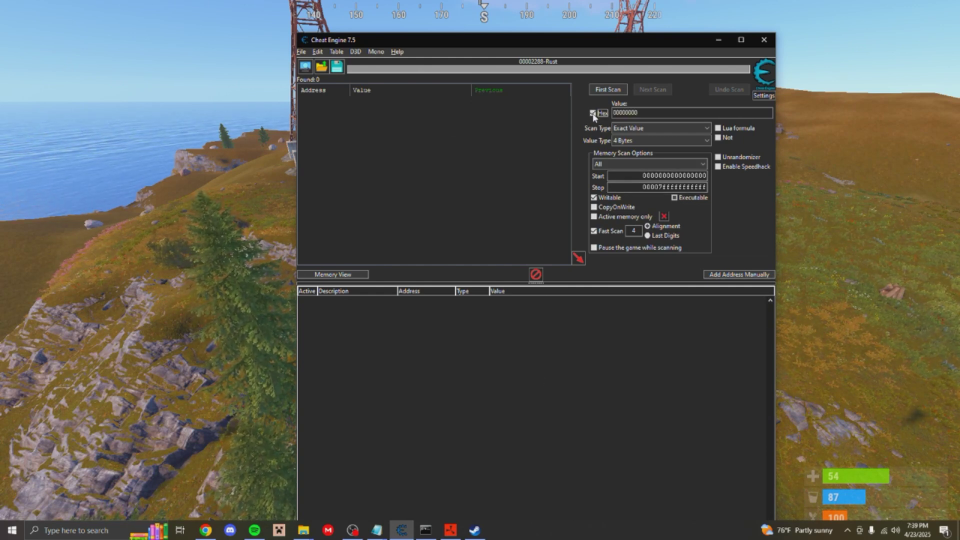
# Run a first scan for the 8-byte hexadecimal value DEADBEEFDEADBEEF, copied from tut.txt
pyautogui.click(622, 141)
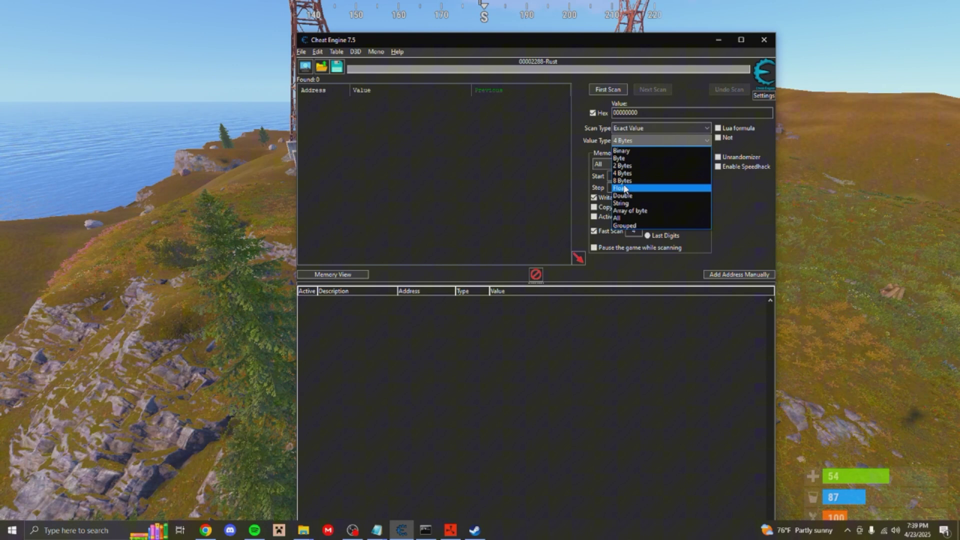
pyautogui.click(650, 181)
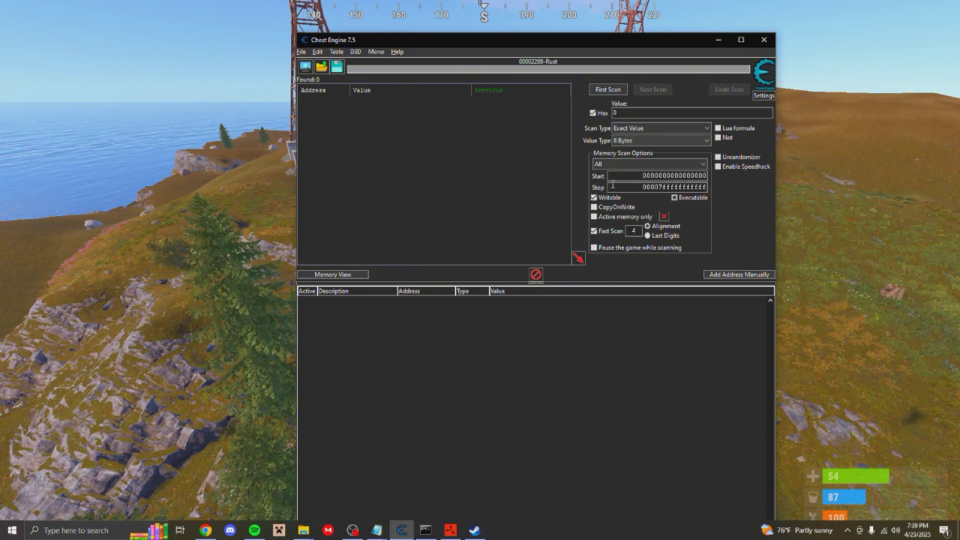
pyautogui.click(376, 530)
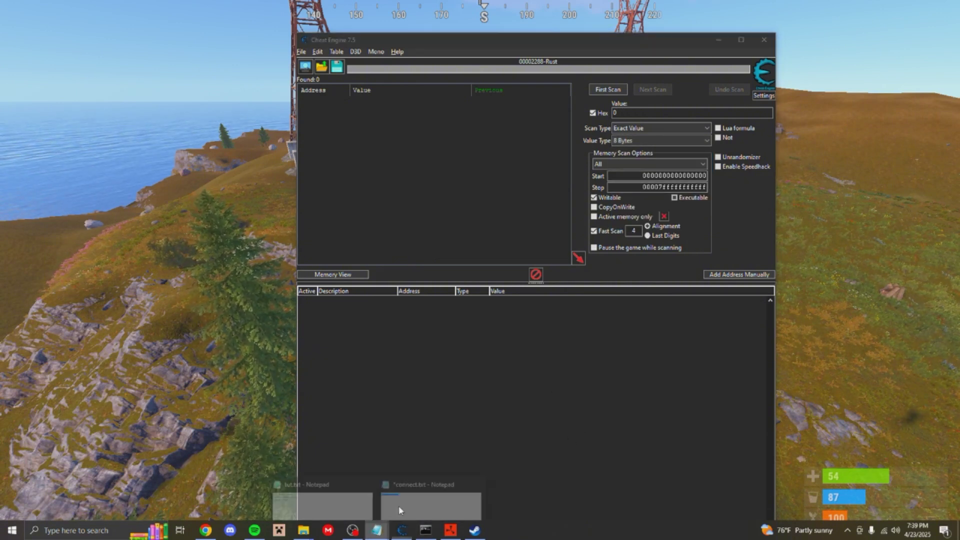
pyautogui.click(349, 500)
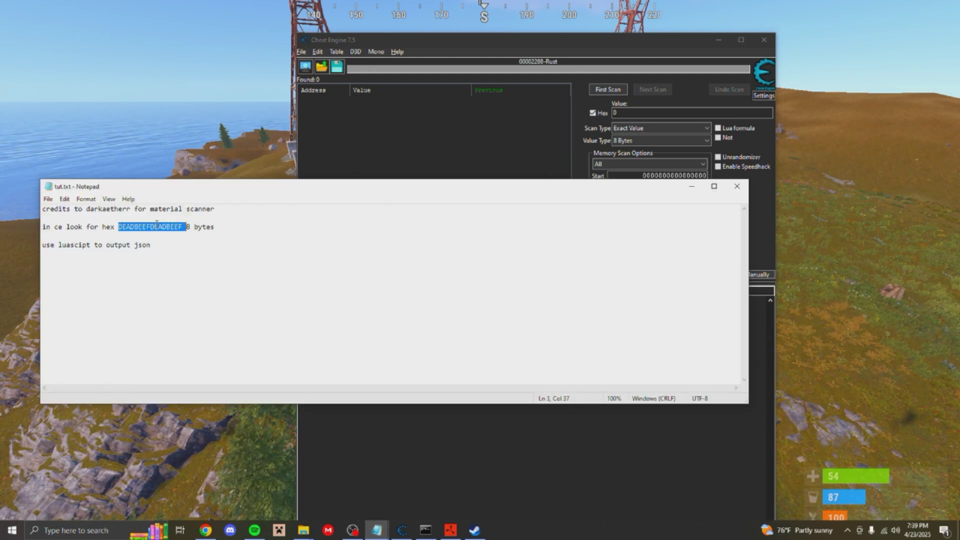
pyautogui.moveTo(184, 228); pyautogui.dragTo(120, 230)
pyautogui.click(571, 114)
pyautogui.click(648, 115)
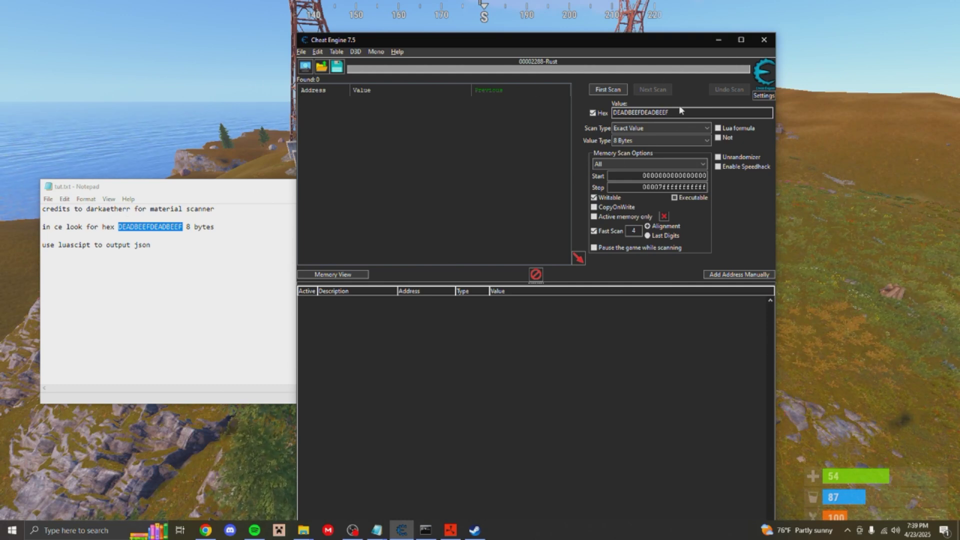
pyautogui.moveTo(655, 113); pyautogui.dragTo(636, 112)
pyautogui.click(620, 93)
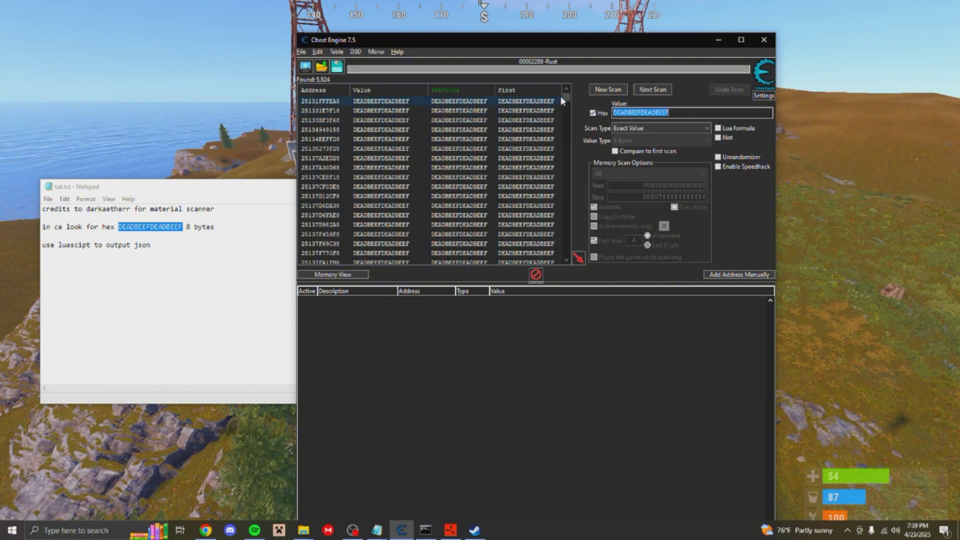
# Add all found DEADBEEFDEADBEEF addresses to the address list and open the Cheat Table Lua script window
pyautogui.moveTo(566, 96); pyautogui.dragTo(562, 259)
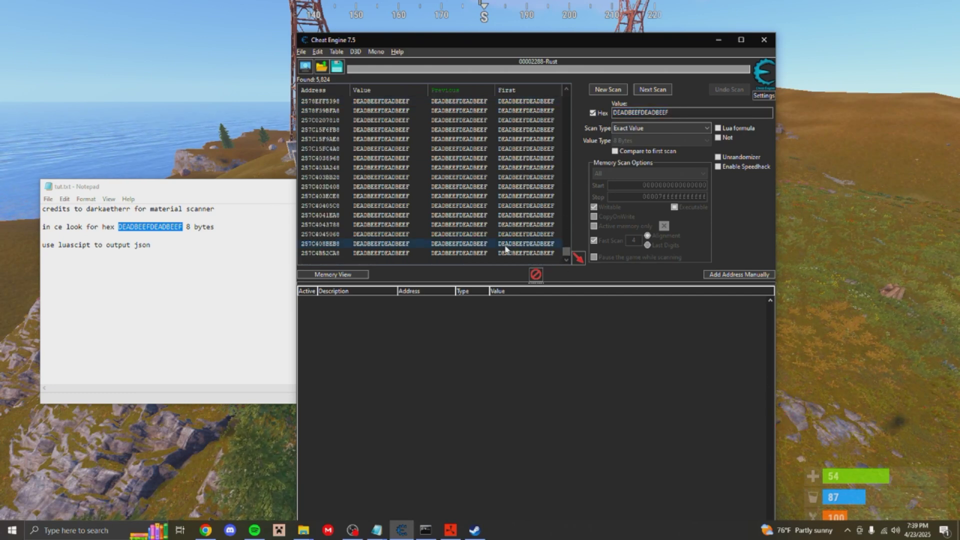
pyautogui.keyDown('shift'); pyautogui.click(460, 253); pyautogui.keyUp('shift')
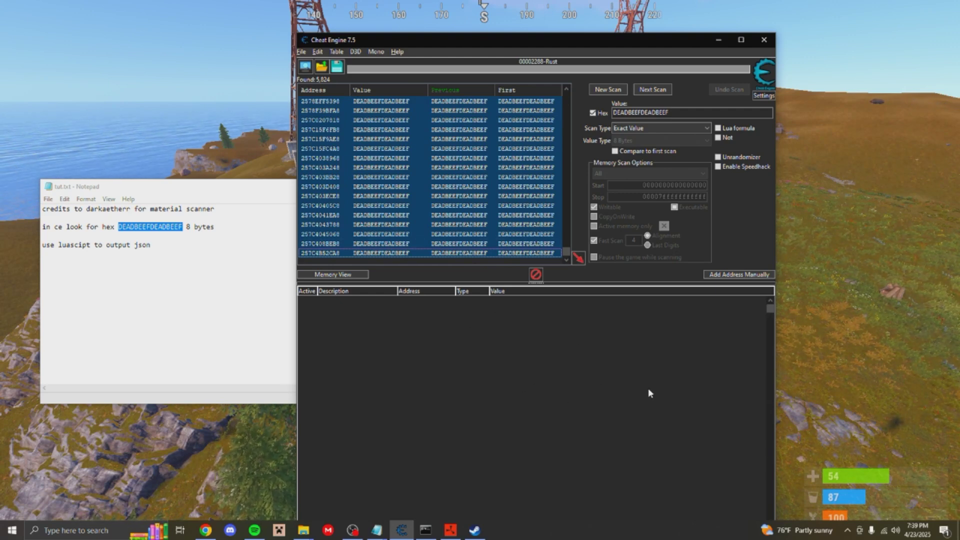
pyautogui.click(334, 52)
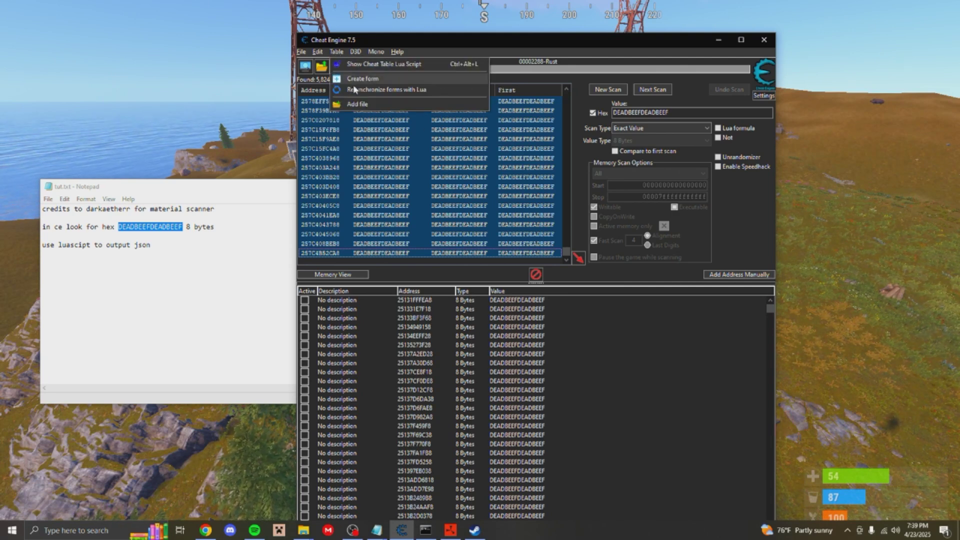
pyautogui.click(350, 64)
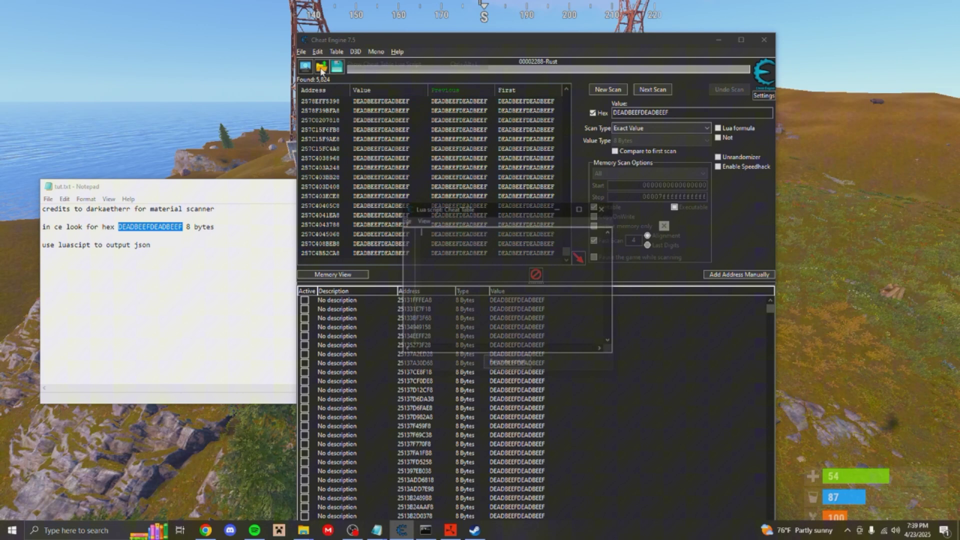
# Open dumper.lua from the materialdumper for rust folder in Notepad
pyautogui.moveTo(303, 534)
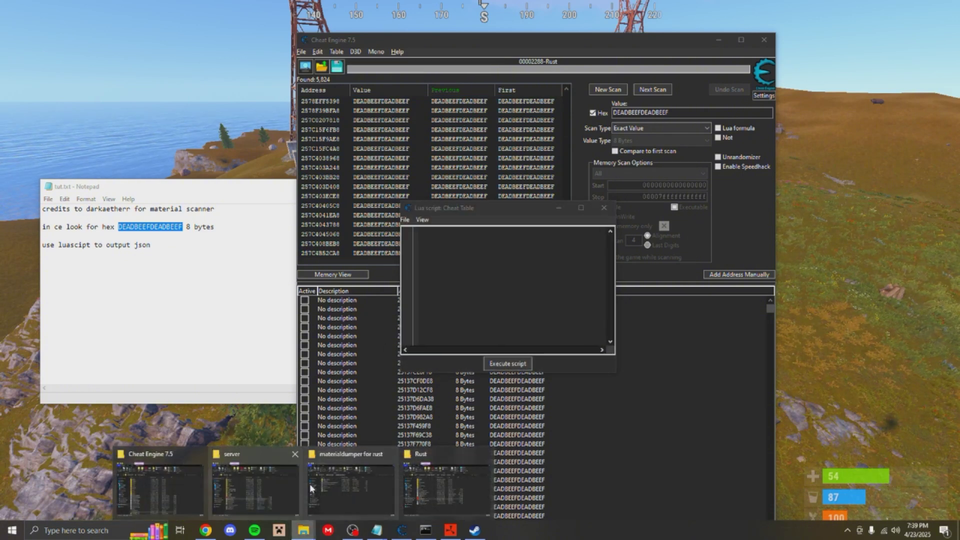
pyautogui.click(326, 483)
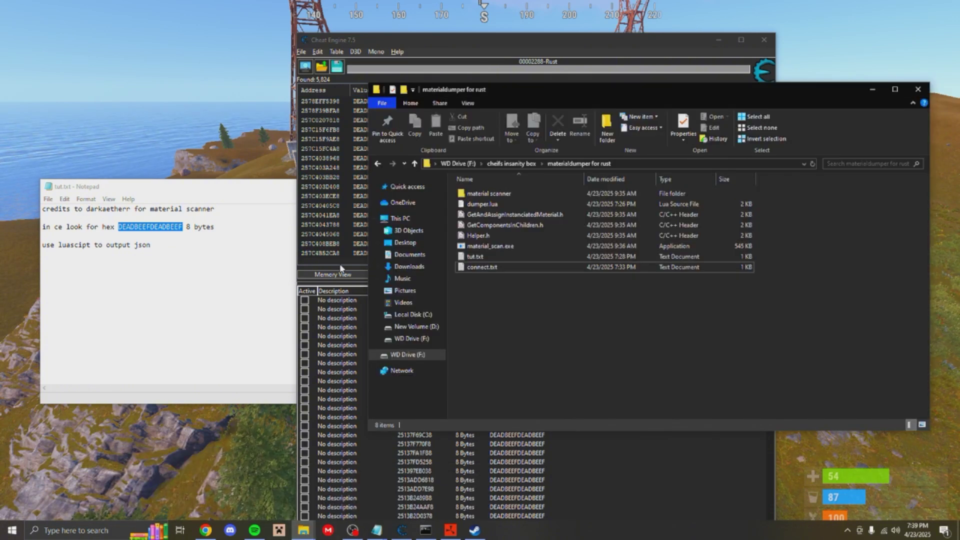
pyautogui.rightClick(477, 205)
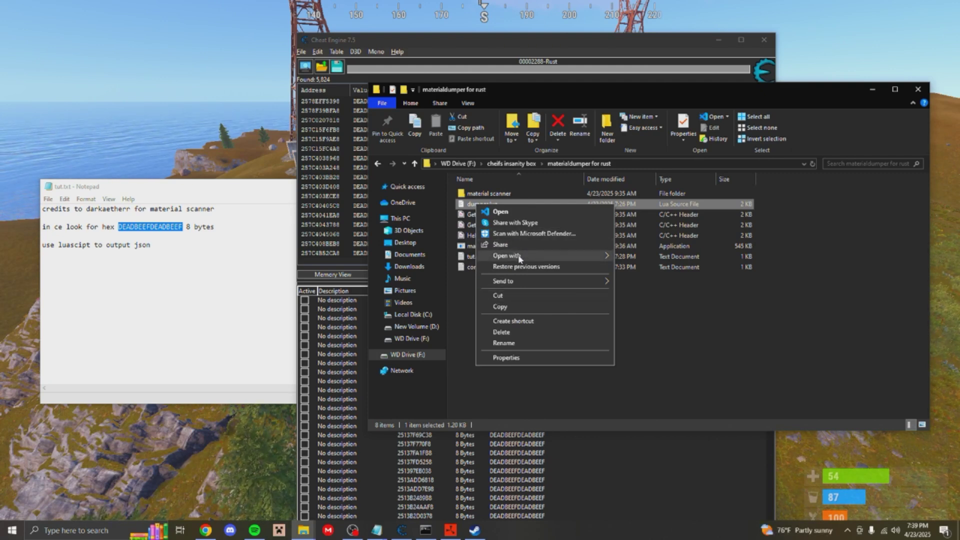
pyautogui.moveTo(522, 255)
pyautogui.click(642, 258)
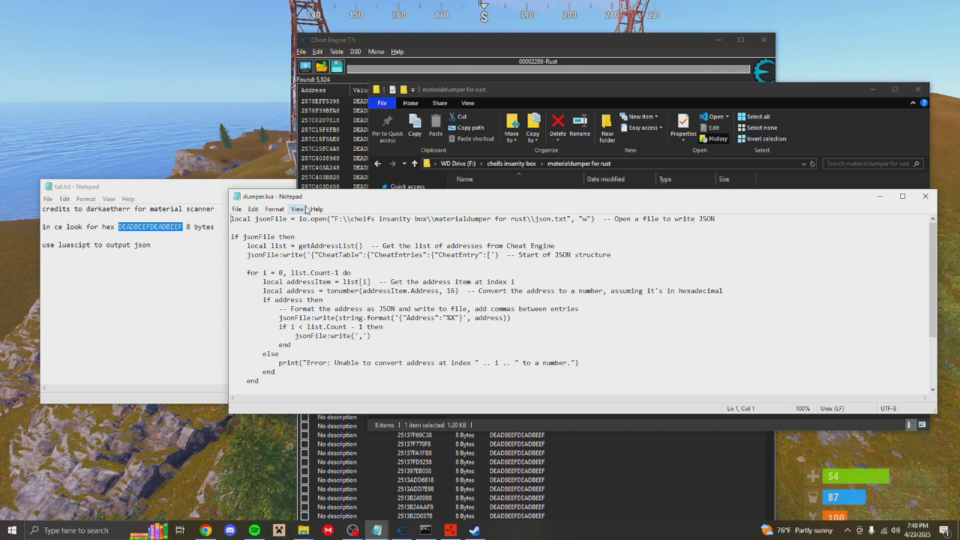
# Copy the entire dumper.lua script, close the file and return to Cheat Engine
pyautogui.moveTo(411, 195); pyautogui.dragTo(493, 191)
pyautogui.scroll(-3, 470, 353)
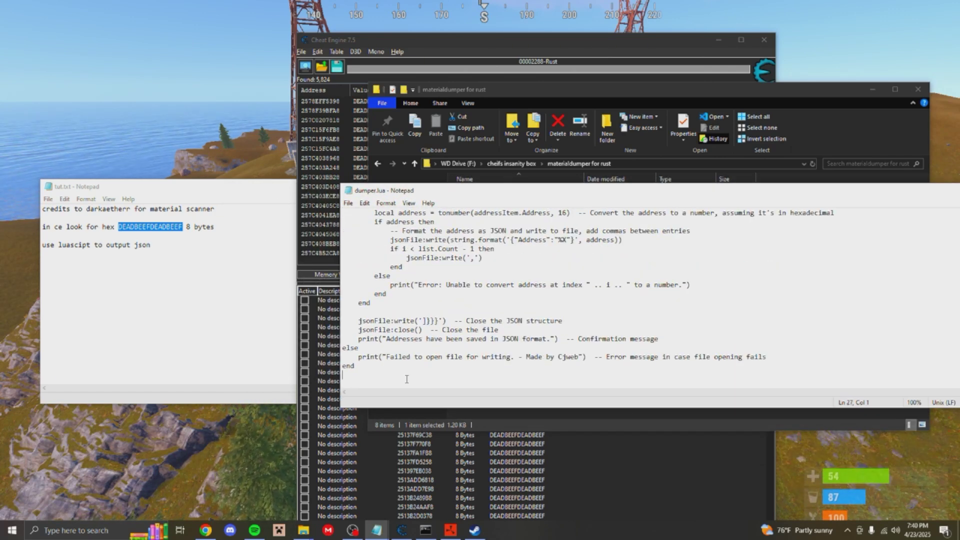
pyautogui.moveTo(372, 303); pyautogui.dragTo(344, 217)
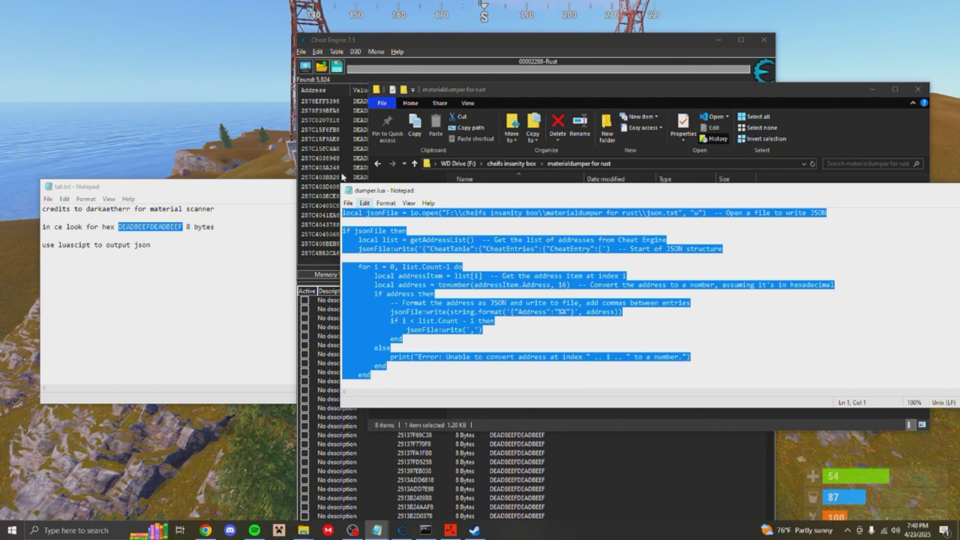
pyautogui.moveTo(540, 192); pyautogui.dragTo(558, 317)
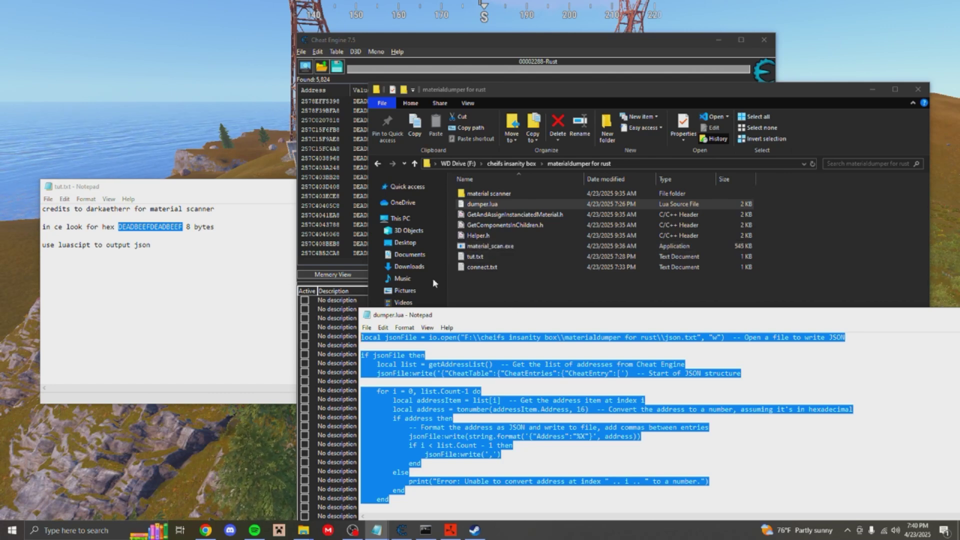
pyautogui.moveTo(499, 315); pyautogui.dragTo(349, 250)
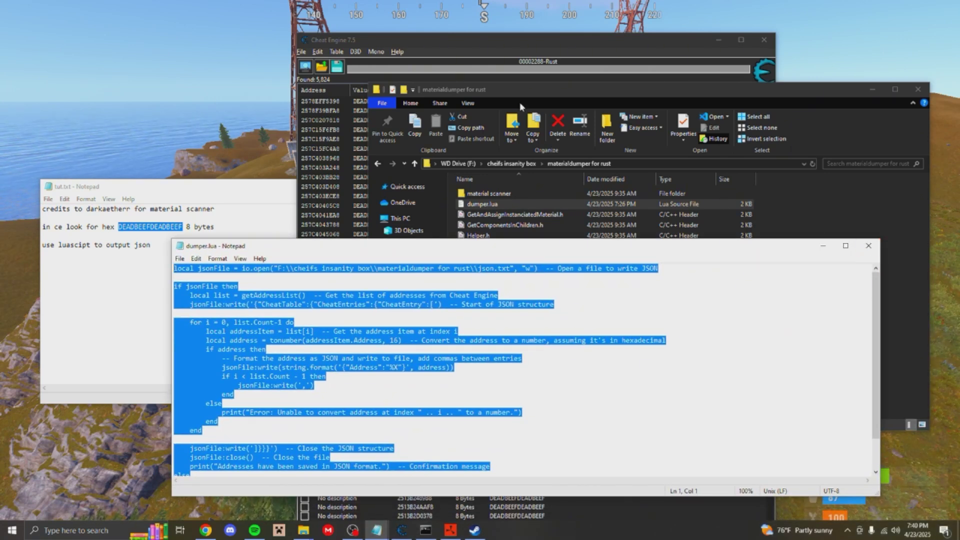
pyautogui.click(868, 245)
pyautogui.click(546, 76)
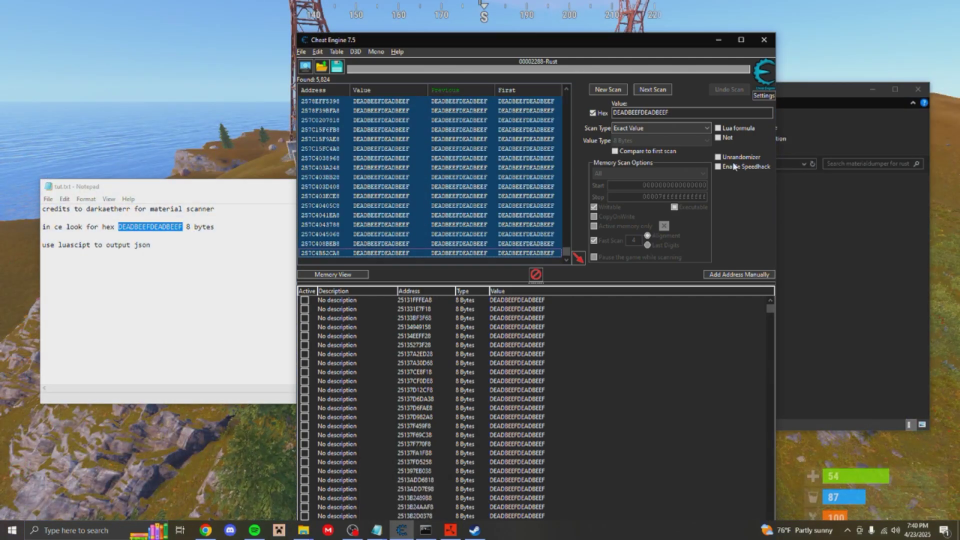
# Paste the copied dumper.lua script into the Cheat Table Lua script window and execute it
pyautogui.moveTo(548, 40); pyautogui.dragTo(259, 58)
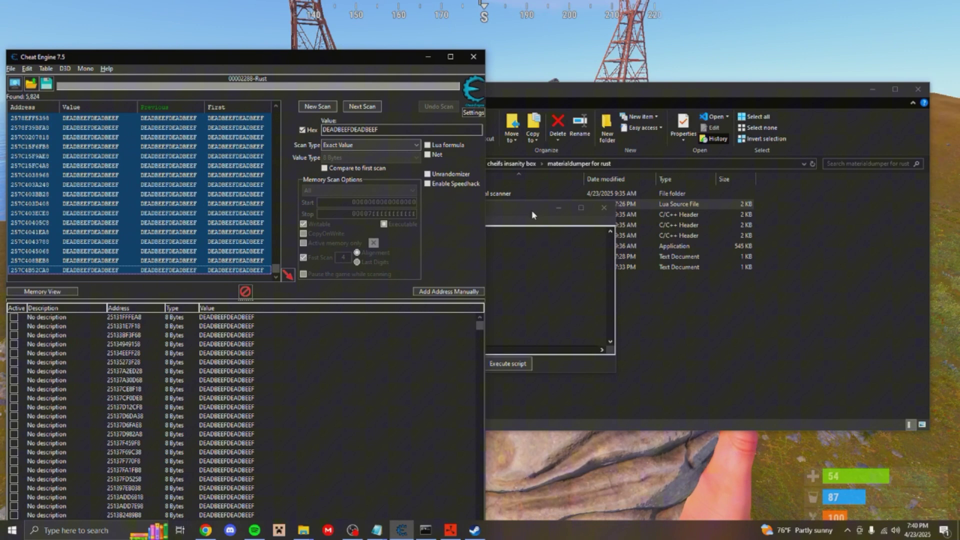
pyautogui.moveTo(532, 210); pyautogui.dragTo(566, 201)
pyautogui.hotkey('ctrl', 'v')
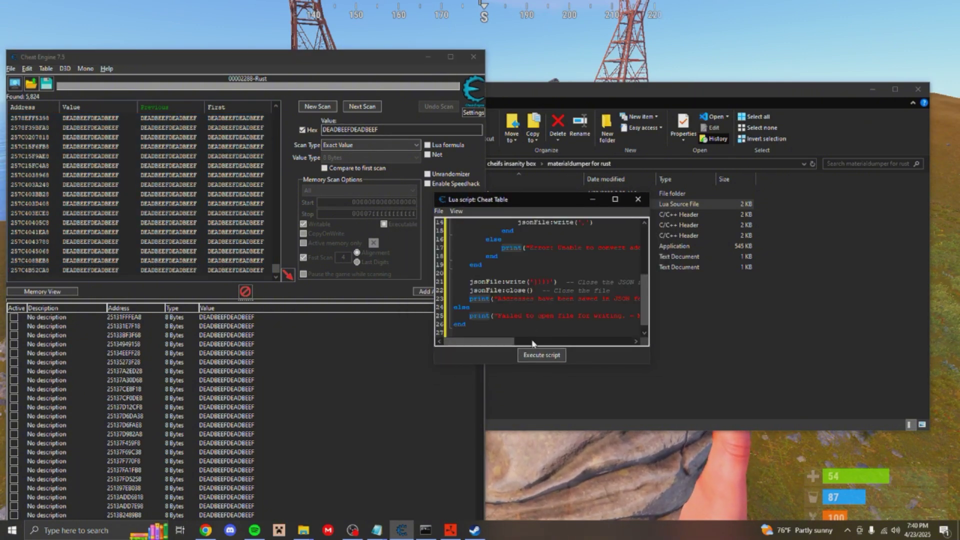
pyautogui.click(541, 355)
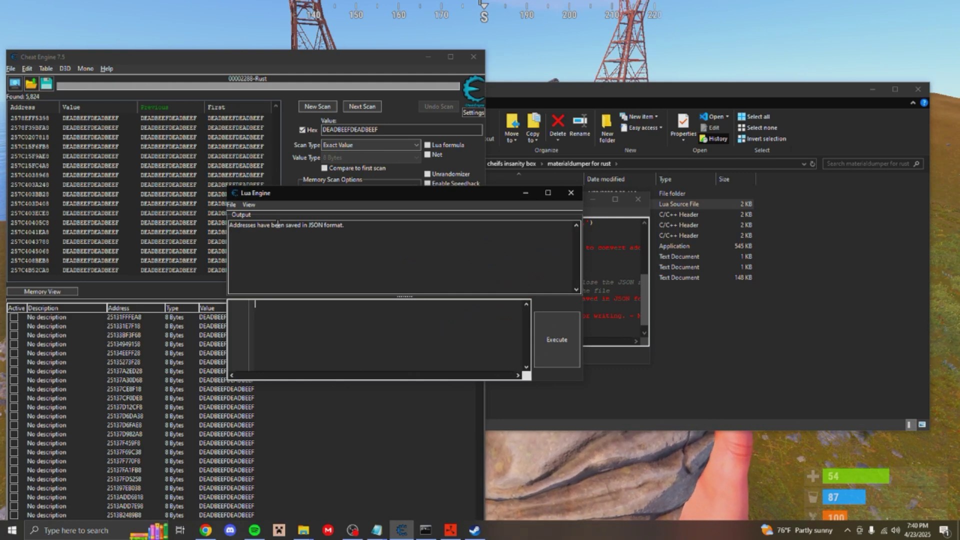
# Open the mat_scan.vcxproj project from the material scanner's mat_scan folder in Visual Studio
pyautogui.click(739, 359)
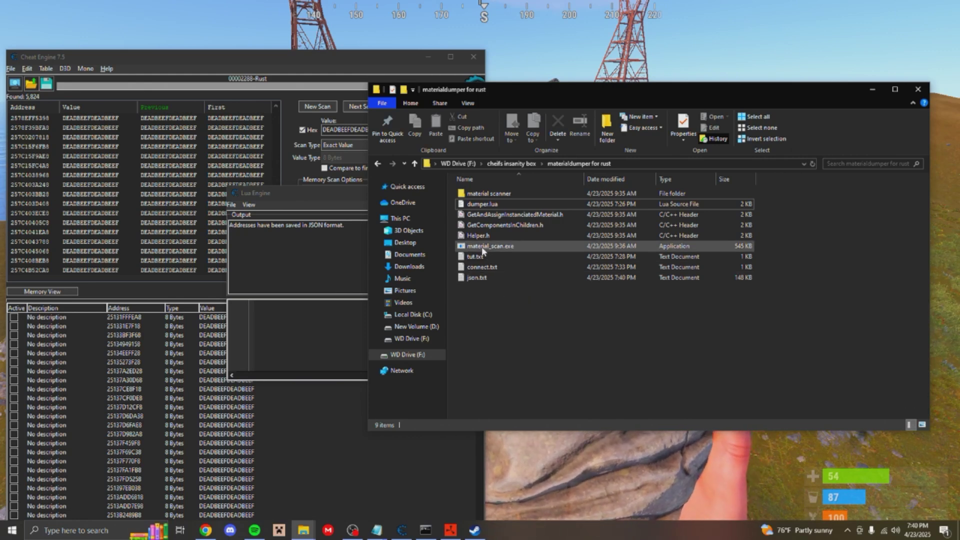
pyautogui.doubleClick(484, 194)
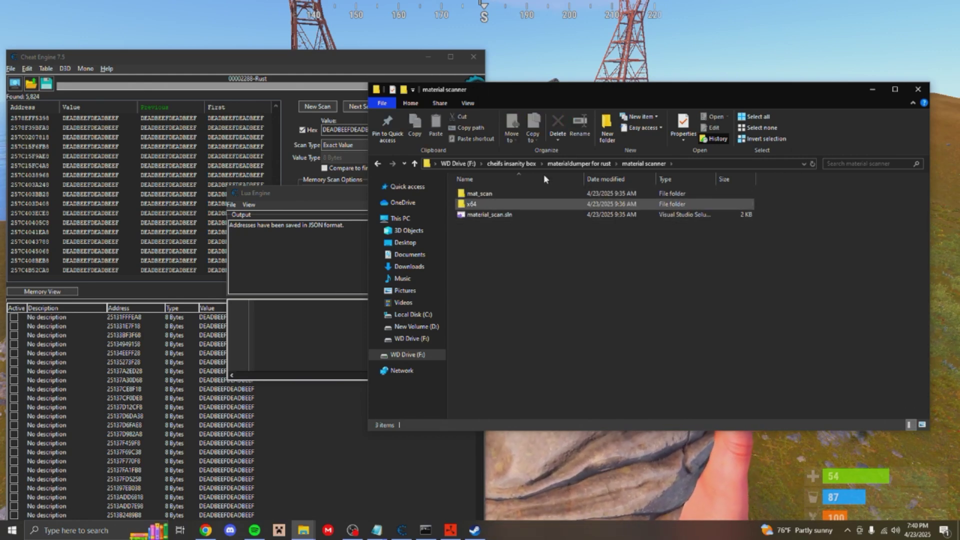
pyautogui.doubleClick(489, 195)
pyautogui.doubleClick(502, 225)
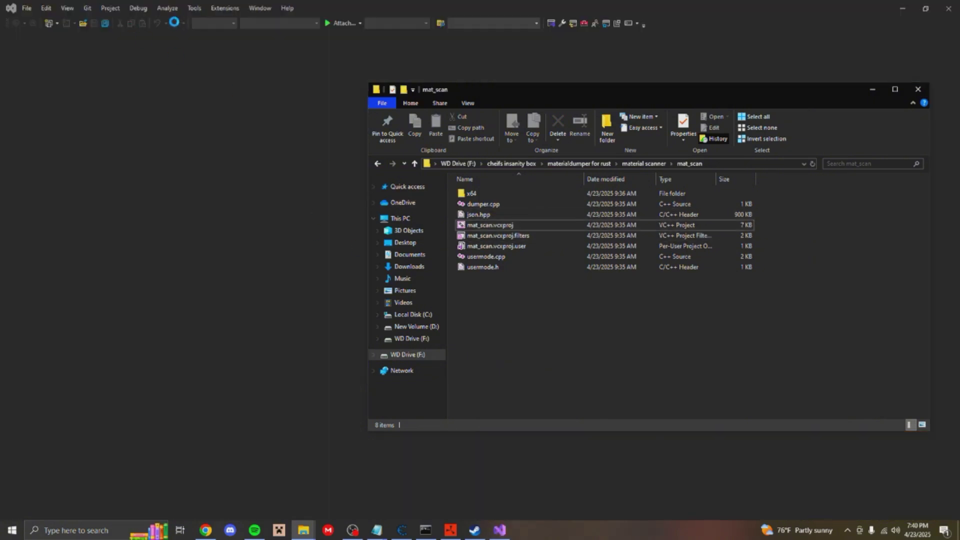
# Open the Debug folder inside mat_scan's x64 folder and build the material_scan solution for Debug x64
pyautogui.doubleClick(481, 191)
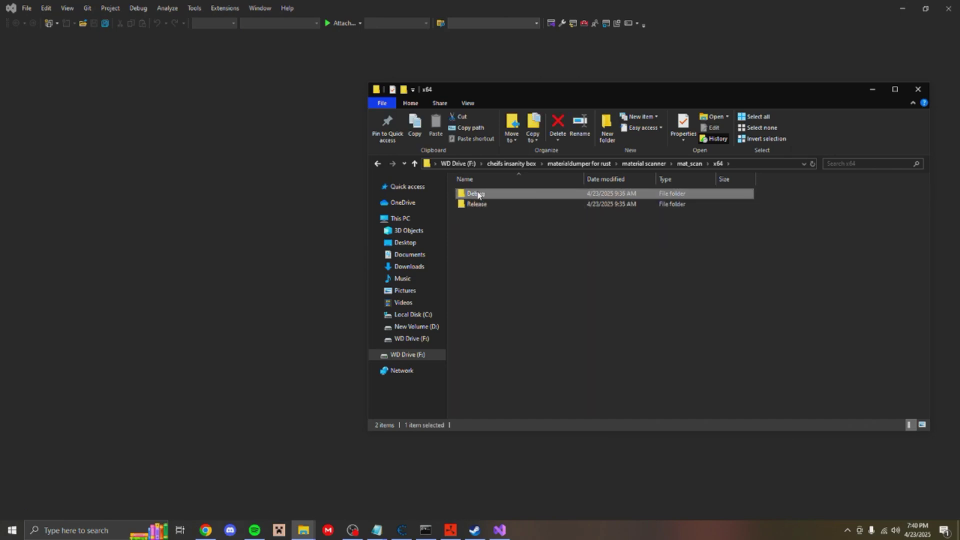
pyautogui.doubleClick(477, 194)
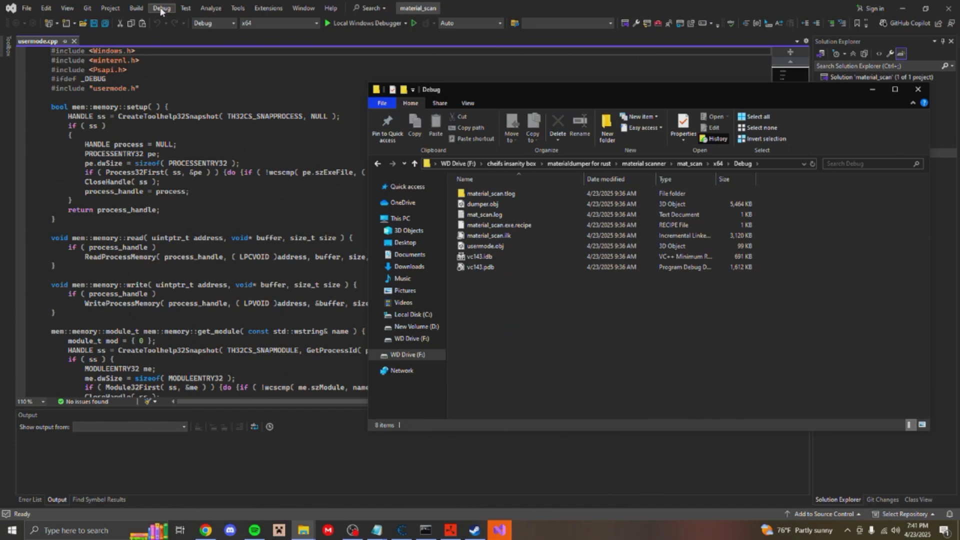
pyautogui.click(132, 7)
pyautogui.click(150, 19)
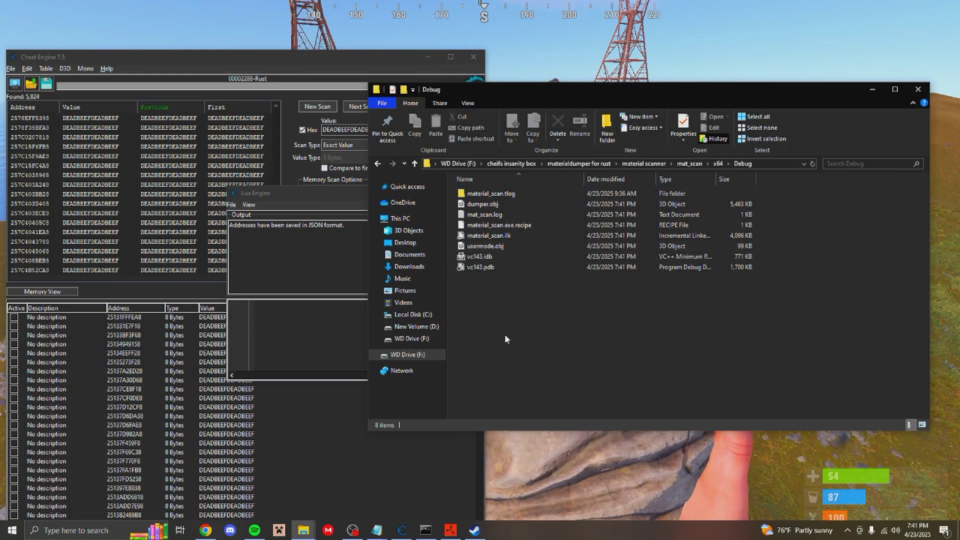
# Move the built material_scan.exe from material scanner's x64 Debug folder into materialdumper for rust, replacing the existing file
pyautogui.click(645, 164)
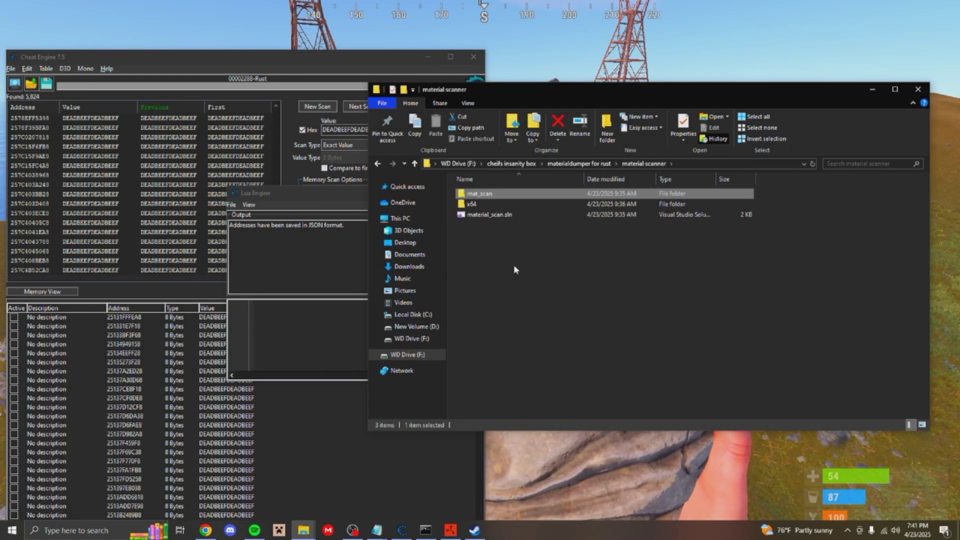
pyautogui.doubleClick(487, 202)
pyautogui.click(484, 195)
pyautogui.doubleClick(483, 195)
pyautogui.click(493, 194)
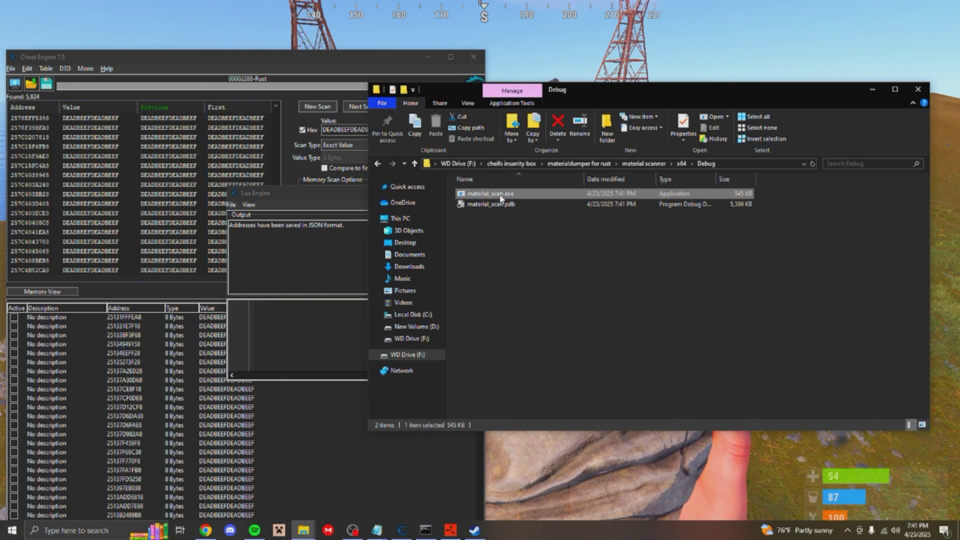
pyautogui.moveTo(593, 166); pyautogui.dragTo(592, 166)
pyautogui.click(244, 195)
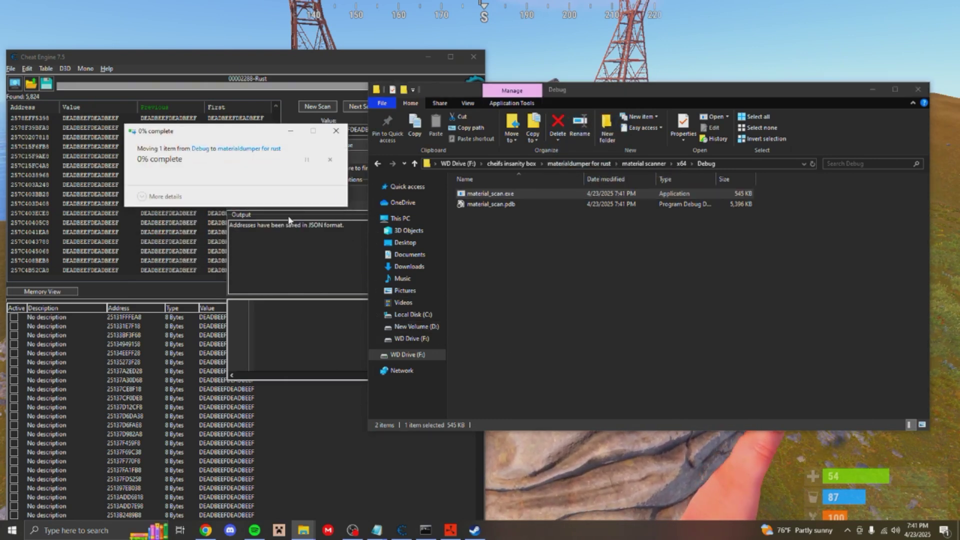
# Run material_scan.exe from the materialdumper for rust folder and open the generated material_output.txt
pyautogui.click(581, 164)
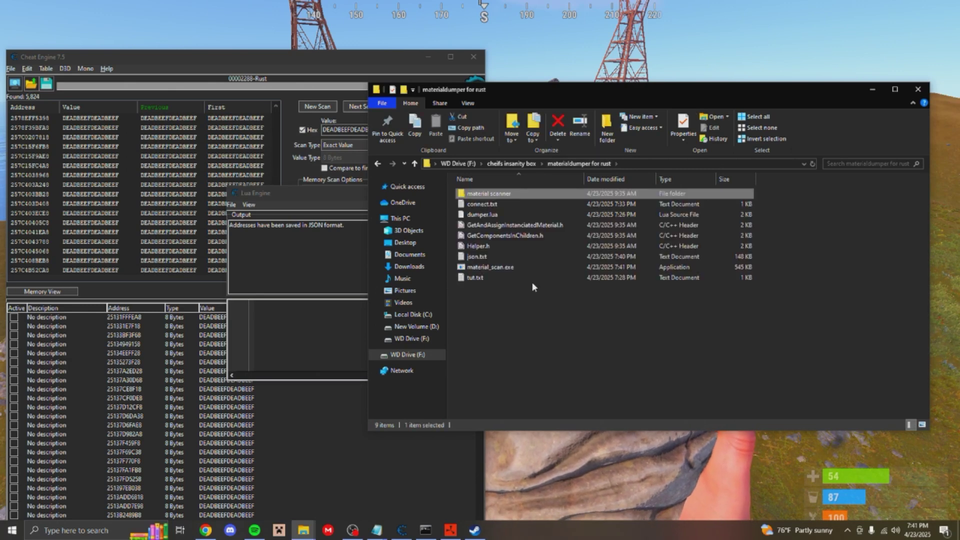
pyautogui.doubleClick(483, 268)
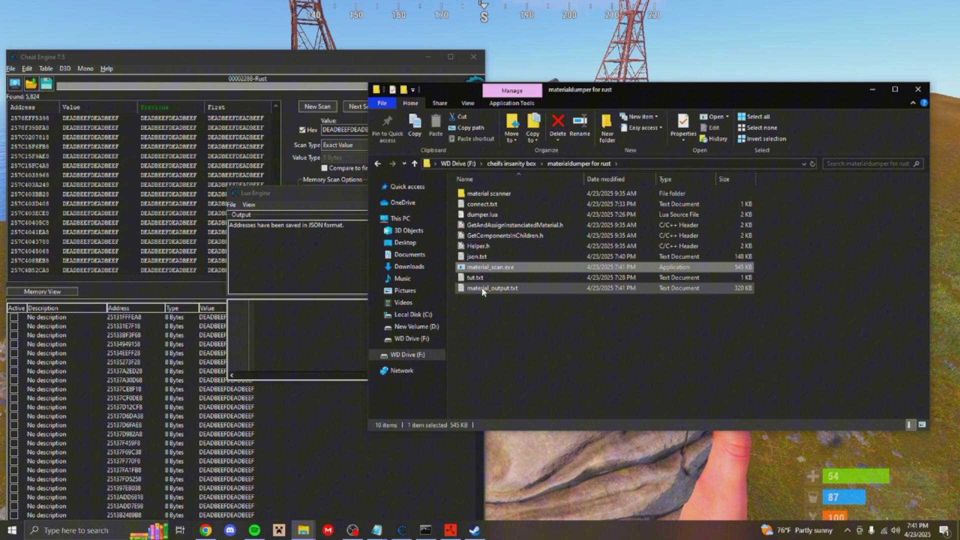
pyautogui.doubleClick(492, 290)
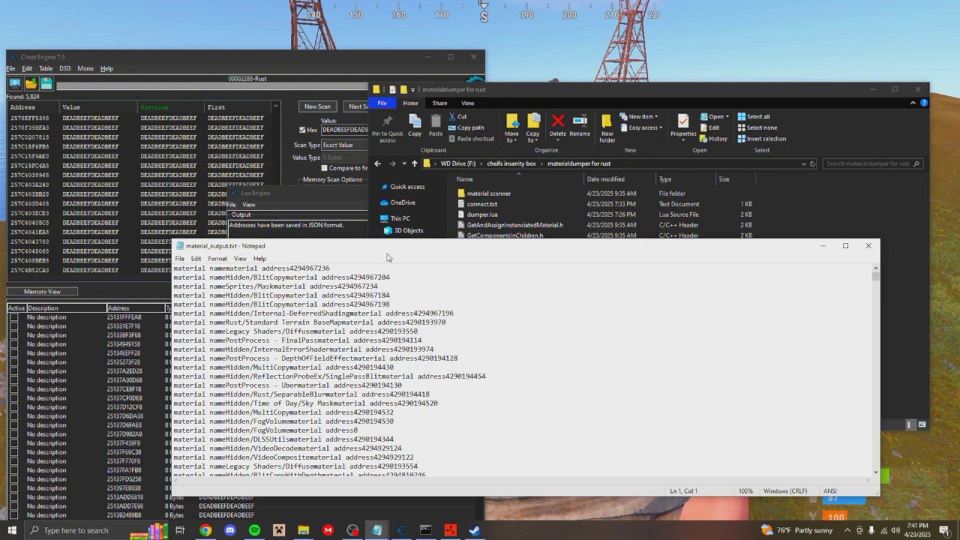
# Examine the material names and addresses listed in material_output.txt
pyautogui.moveTo(383, 251); pyautogui.dragTo(484, 167)
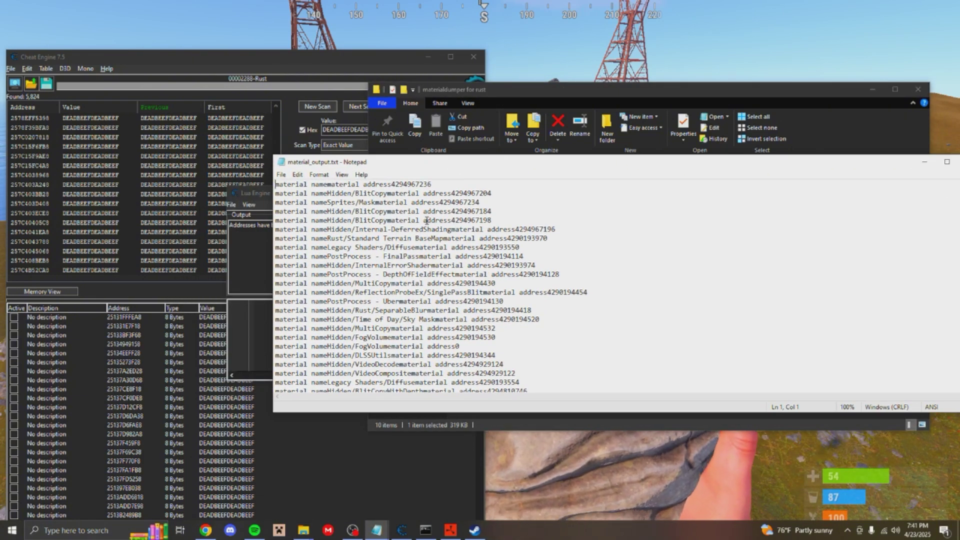
pyautogui.scroll(-5, 427, 220)
pyautogui.scroll(5, 429, 268)
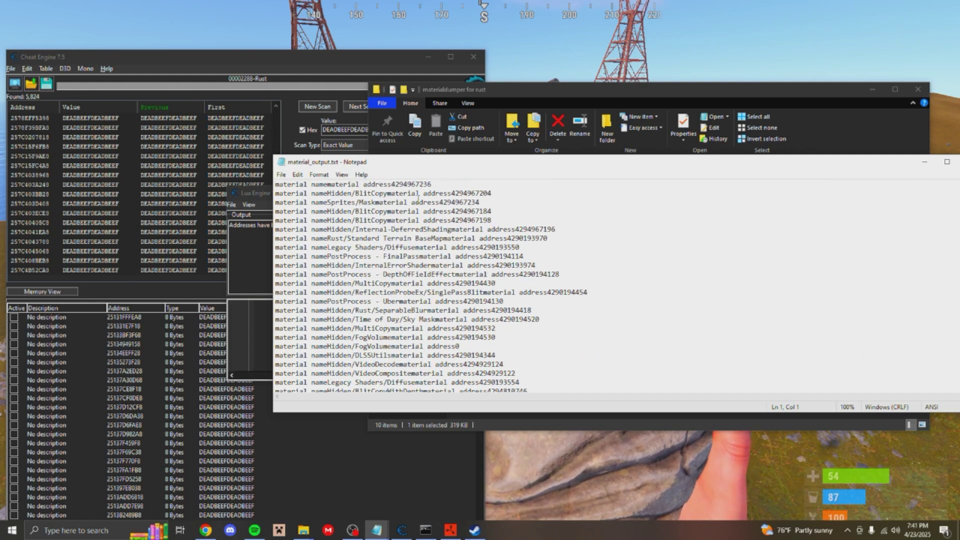
pyautogui.moveTo(363, 165); pyautogui.dragTo(369, 194)
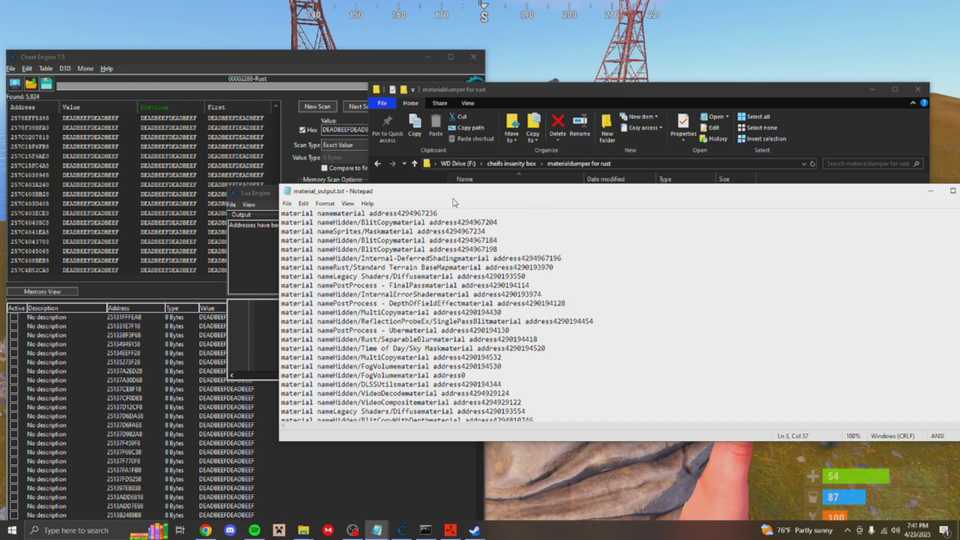
pyautogui.moveTo(453, 199); pyautogui.dragTo(435, 181)
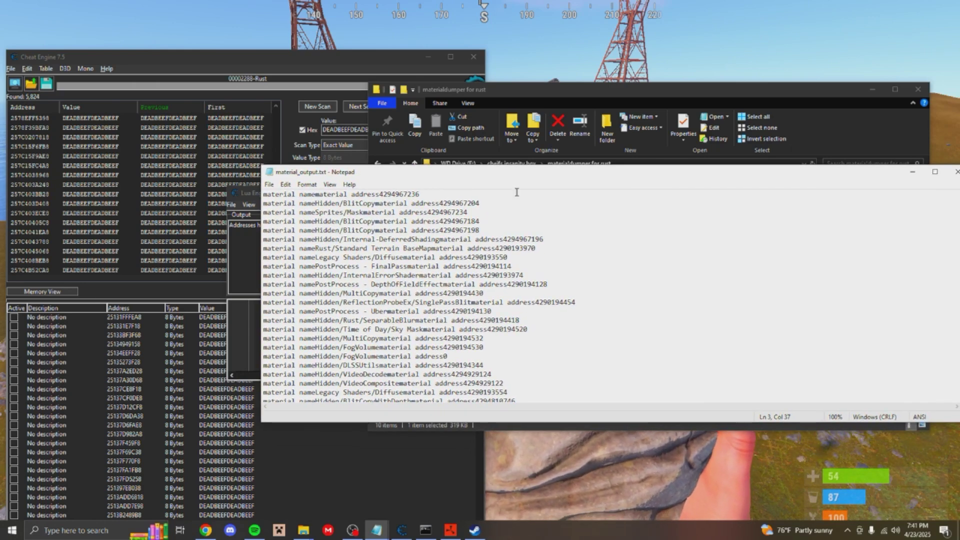
pyautogui.moveTo(516, 192); pyautogui.dragTo(384, 192)
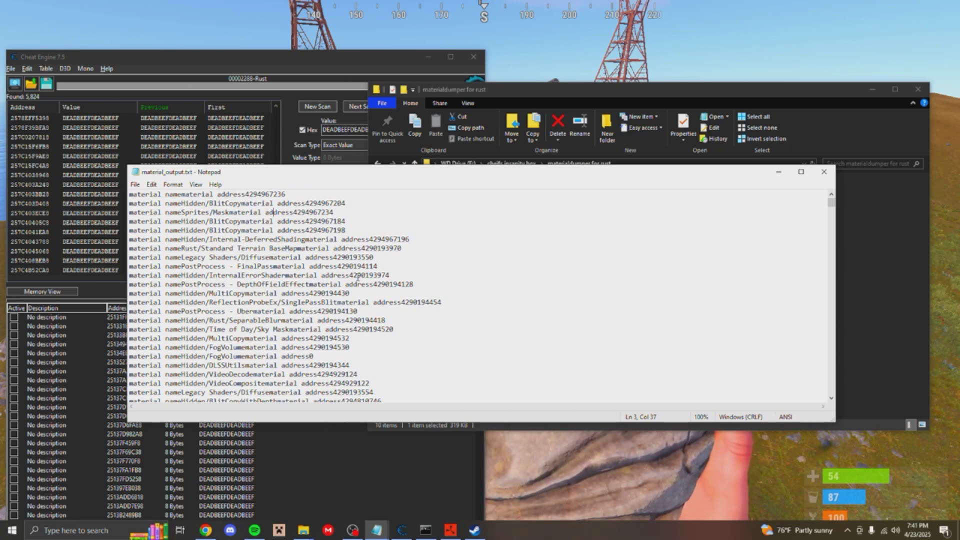
pyautogui.moveTo(173, 293); pyautogui.dragTo(315, 302)
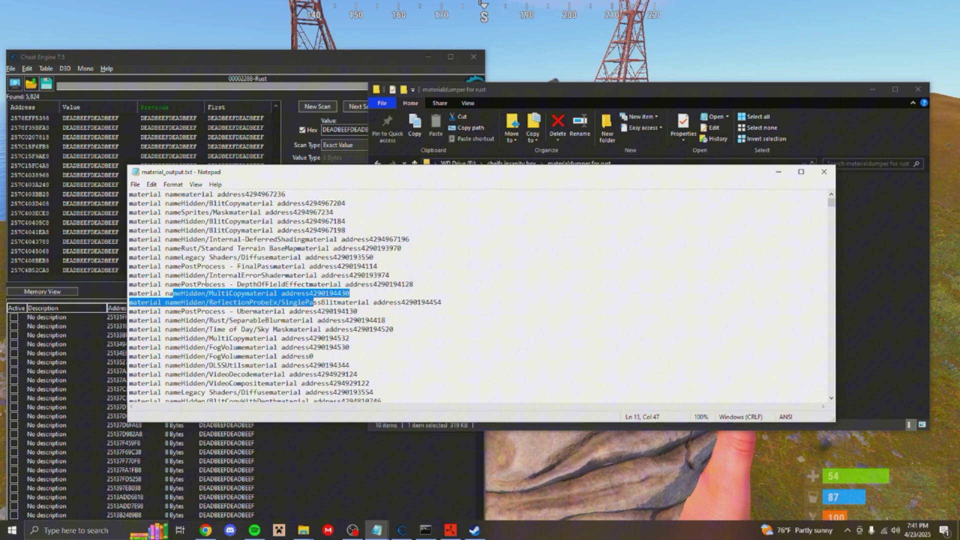
pyautogui.click(221, 275)
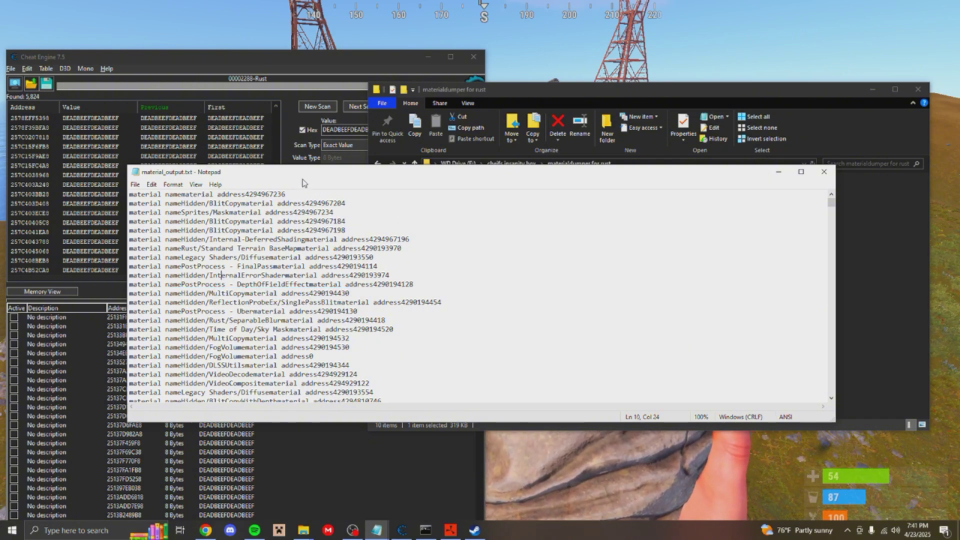
pyautogui.moveTo(297, 168); pyautogui.dragTo(405, 138)
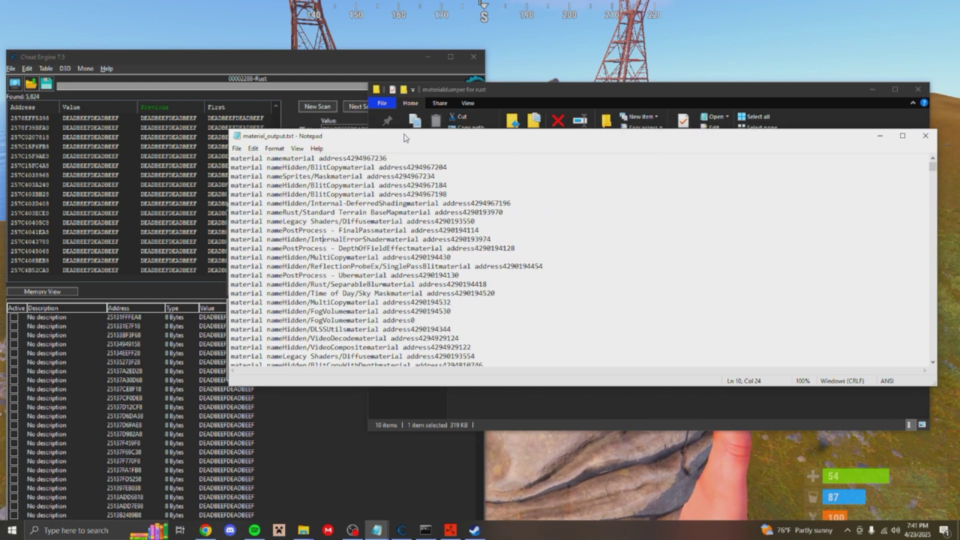
pyautogui.click(352, 530)
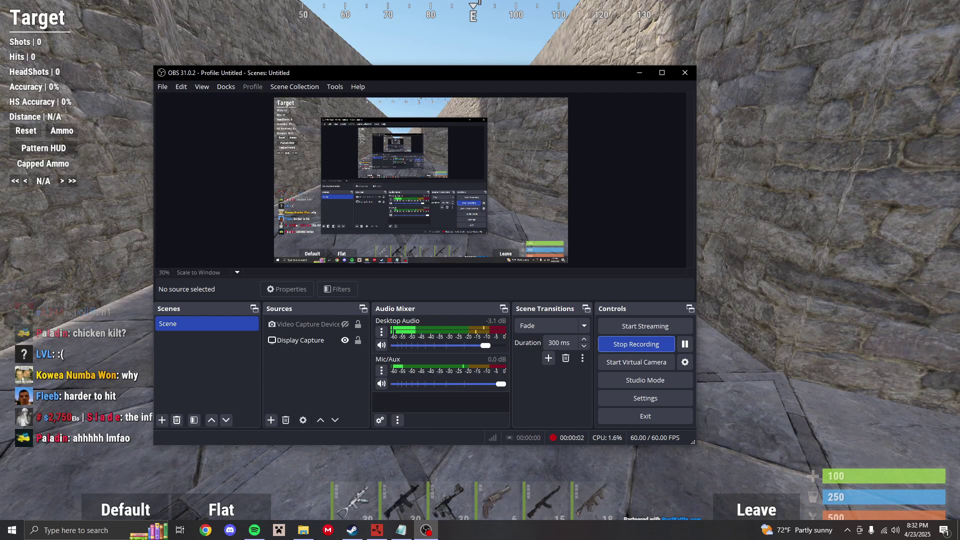
pyautogui.hotkey('alt', 'Tab')
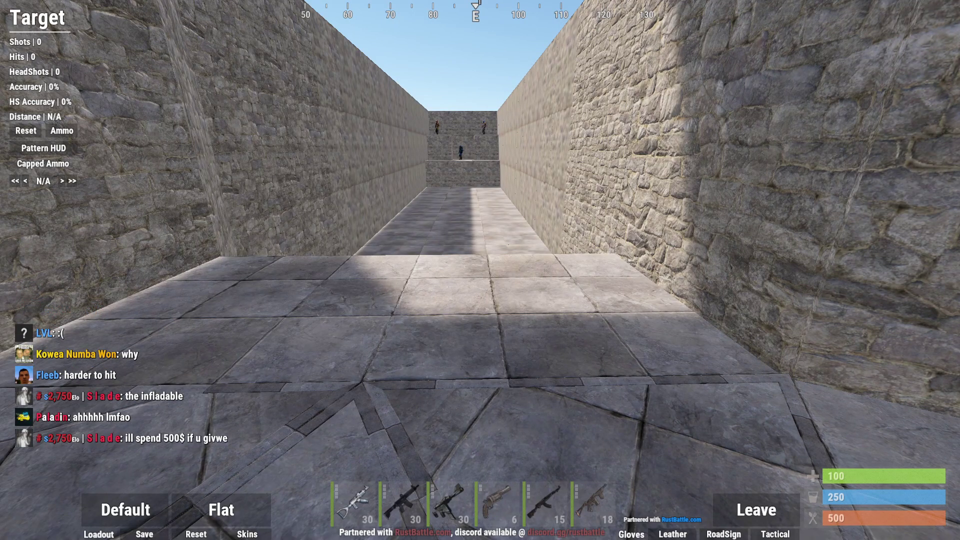